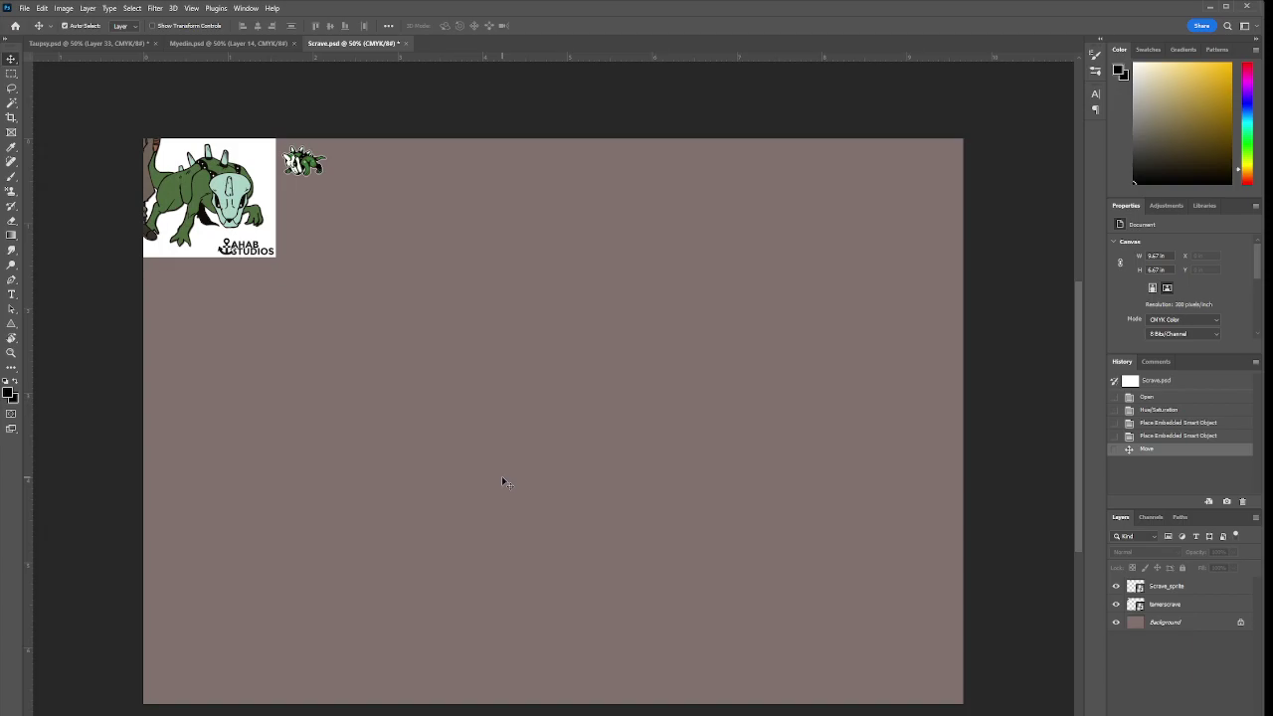
Add a new empty layer directly above the Background layer and shrink the black brush to a fine sketching size.
left_click(1165, 624)
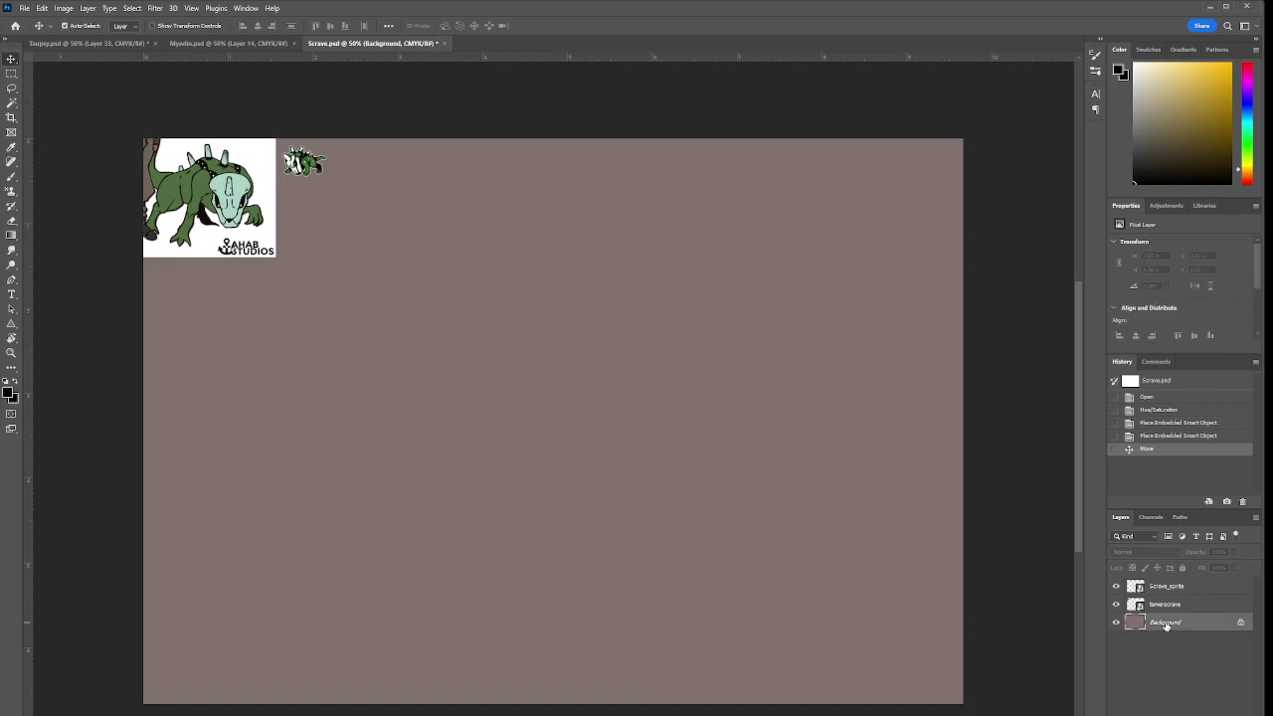
key("ctrl+minus")
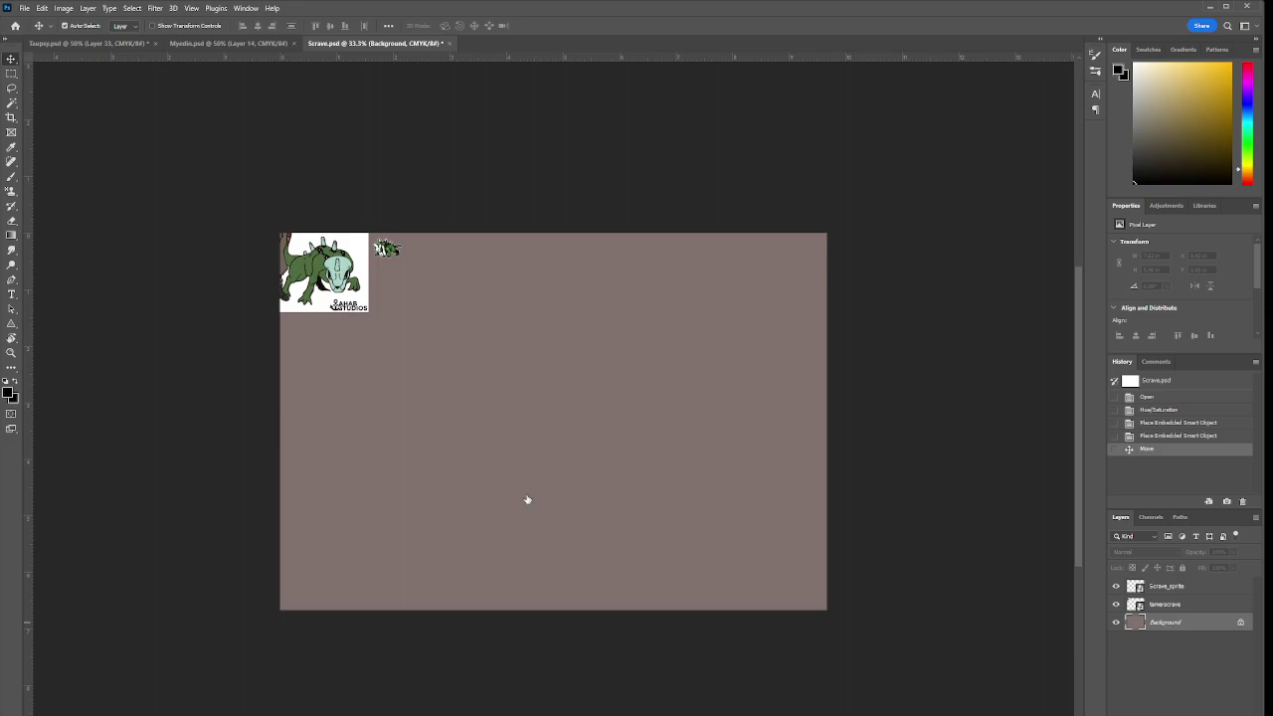
key("b")
key("bracketleft")
key("bracketleft")
key("bracketleft")
key("bracketleft")
key("bracketleft")
key("bracketleft")
key("bracketleft")
key("bracketleft")
key("bracketleft")
key("bracketleft")
key("bracketleft")
key("bracketleft")
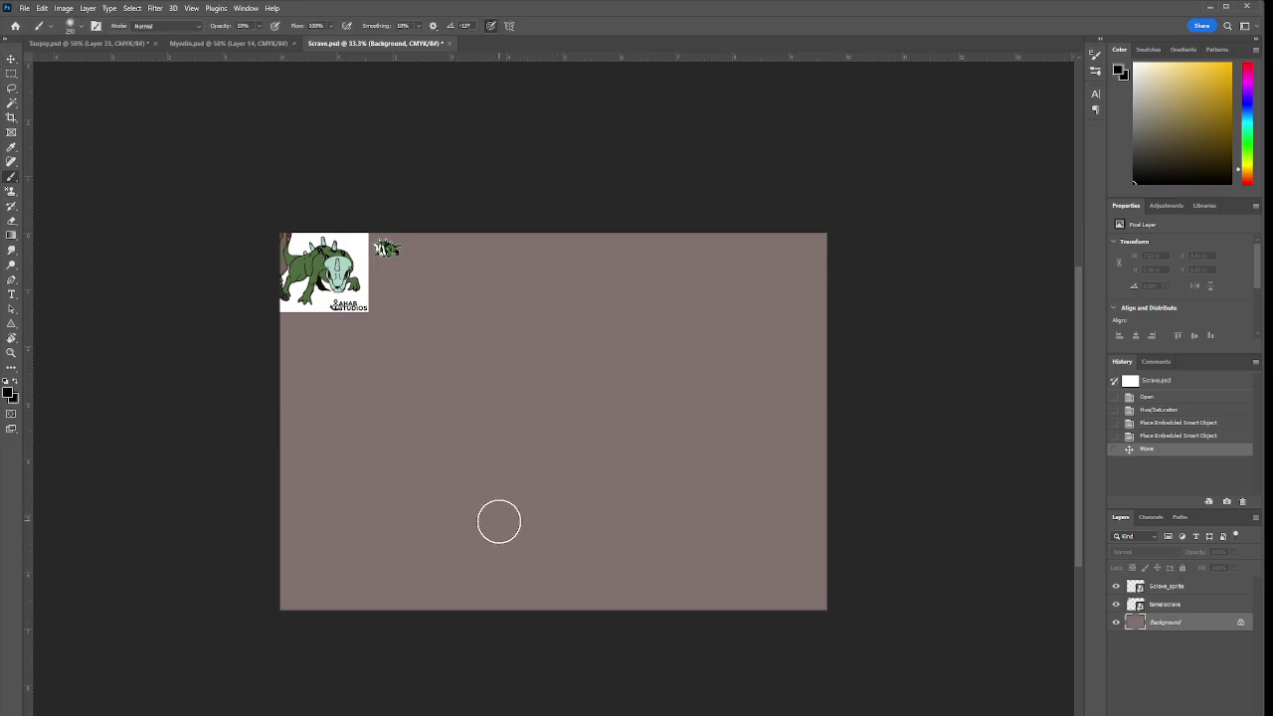
key("5")
key("bracketright")
key("bracketright")
key("bracketright")
key("bracketright")
key("bracketleft")
key("bracketleft")
key("bracketleft")
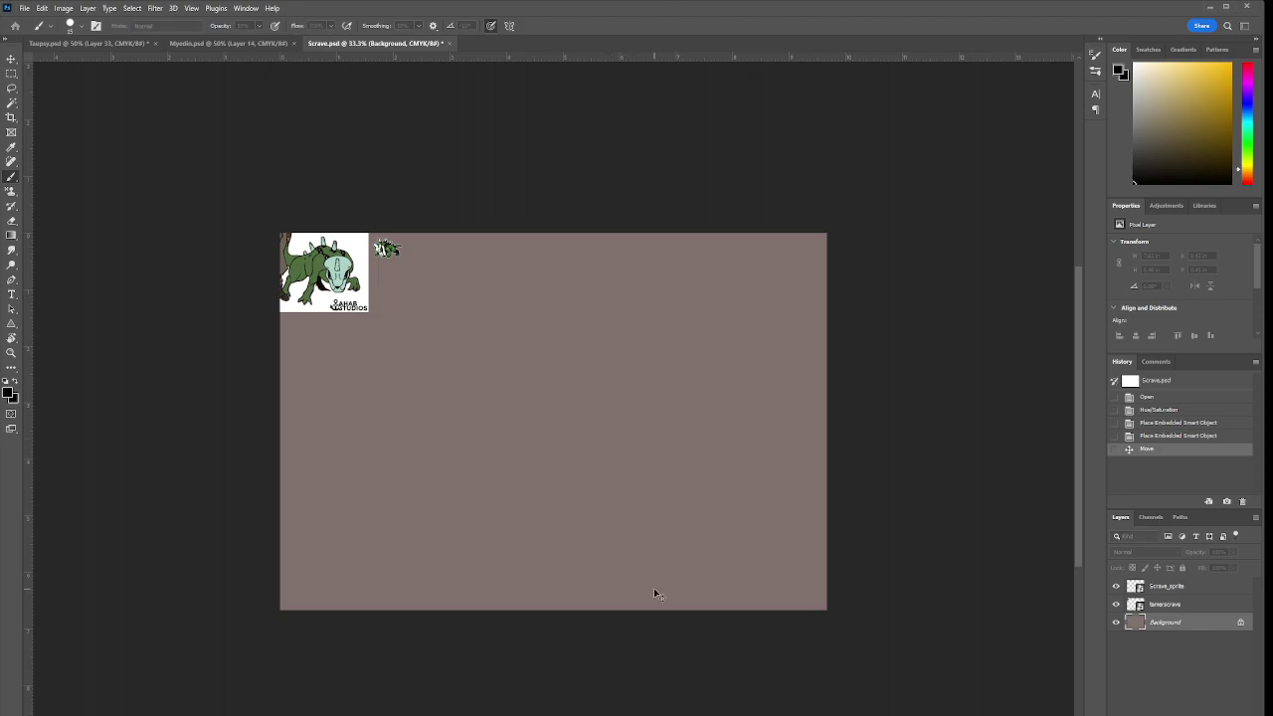
key("ctrl+shift+alt+n")
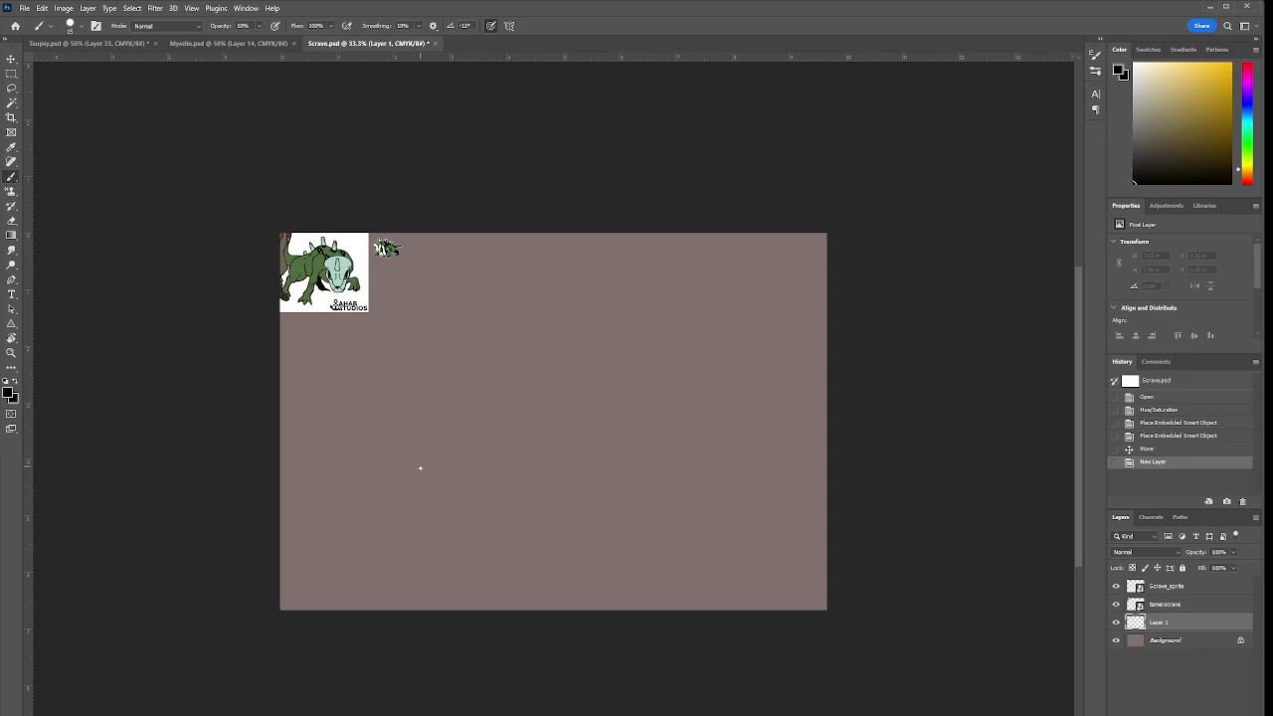
mouse_move(432, 493)
left_mouse_down()
mouse_move(449, 444)
mouse_move(442, 483)
mouse_move(472, 501)
left_mouse_up()
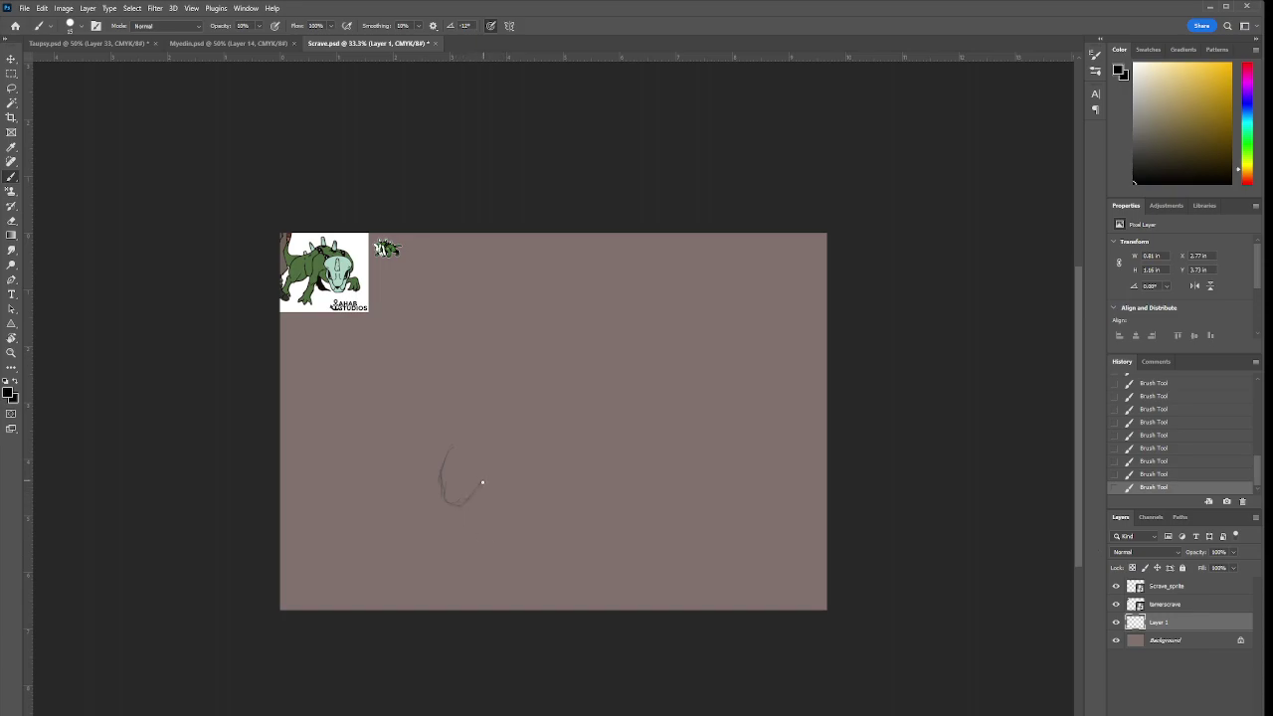
mouse_move(476, 488)
left_mouse_down()
mouse_move(480, 450)
mouse_move(493, 467)
mouse_move(473, 481)
mouse_move(468, 445)
mouse_move(480, 444)
mouse_move(450, 444)
left_mouse_up()
key("e")
mouse_move(420, 474)
left_mouse_down()
mouse_move(434, 512)
mouse_move(467, 491)
mouse_move(462, 504)
mouse_move(488, 454)
left_mouse_up()
key("b")
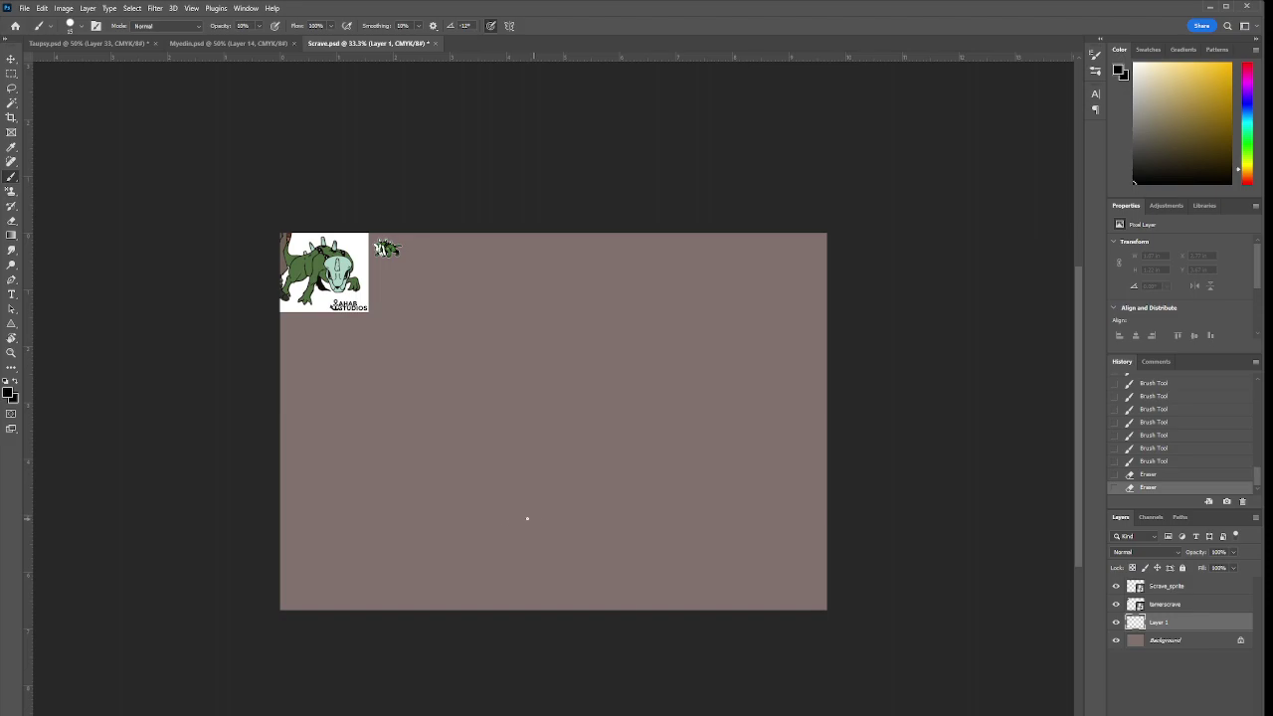
mouse_move(647, 587)
left_mouse_down()
mouse_move(647, 605)
mouse_move(711, 587)
left_mouse_up()
left_click_drag(711, 587, 654, 592)
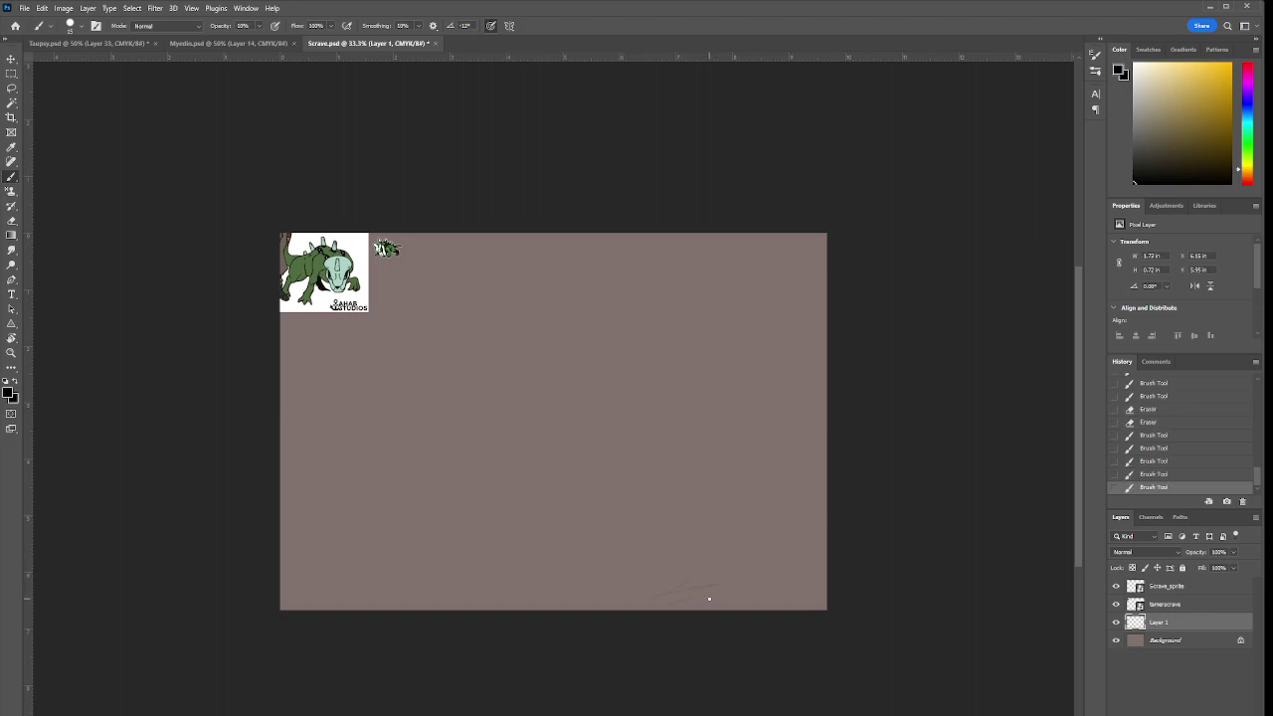
key("ctrl+z")
key("ctrl+z")
key("ctrl+z")
key("ctrl+z")
key("ctrl+z")
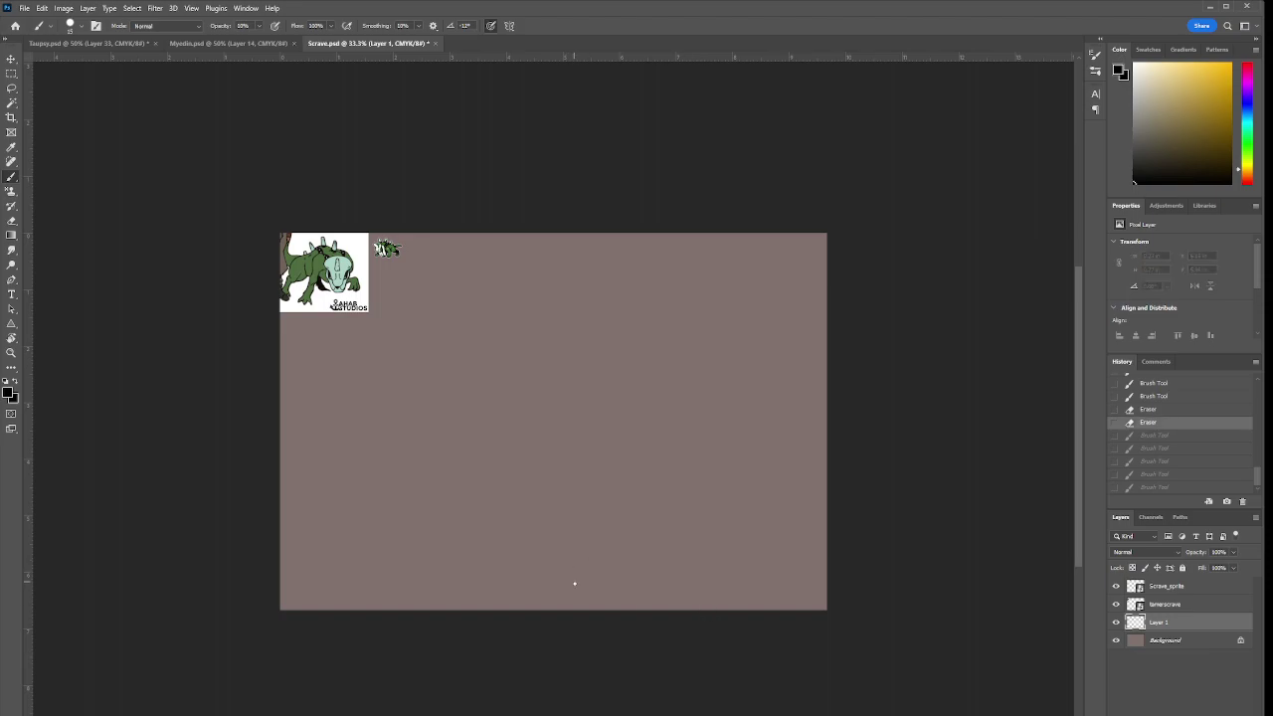
Sketch a rectangular frame of thin straight lines, about 3 by 2 in, in the lower middle of the canvas.
mouse_move(441, 537)
left_mouse_down()
mouse_move(631, 532)
mouse_move(605, 545)
mouse_move(606, 427)
left_mouse_up()
left_click_drag(435, 468, 436, 552)
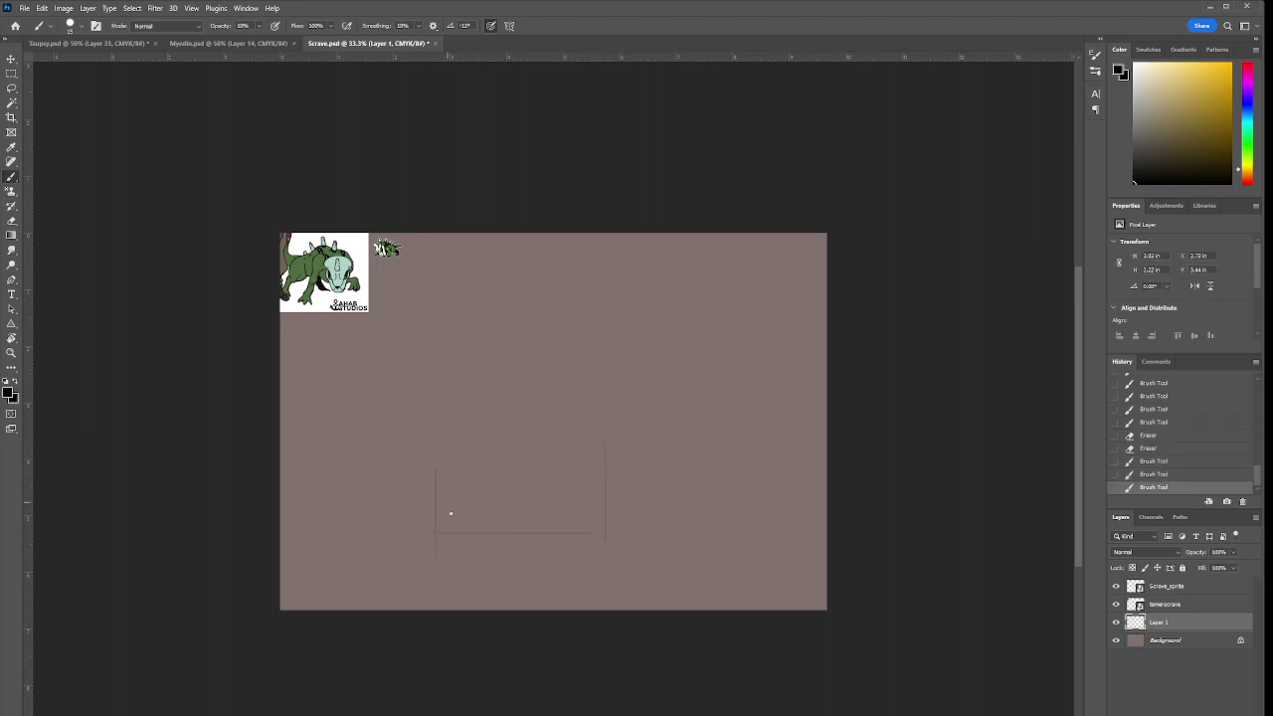
key("ctrl+z")
left_click(431, 537)
left_click(436, 435, "shift")
key("ctrl+z")
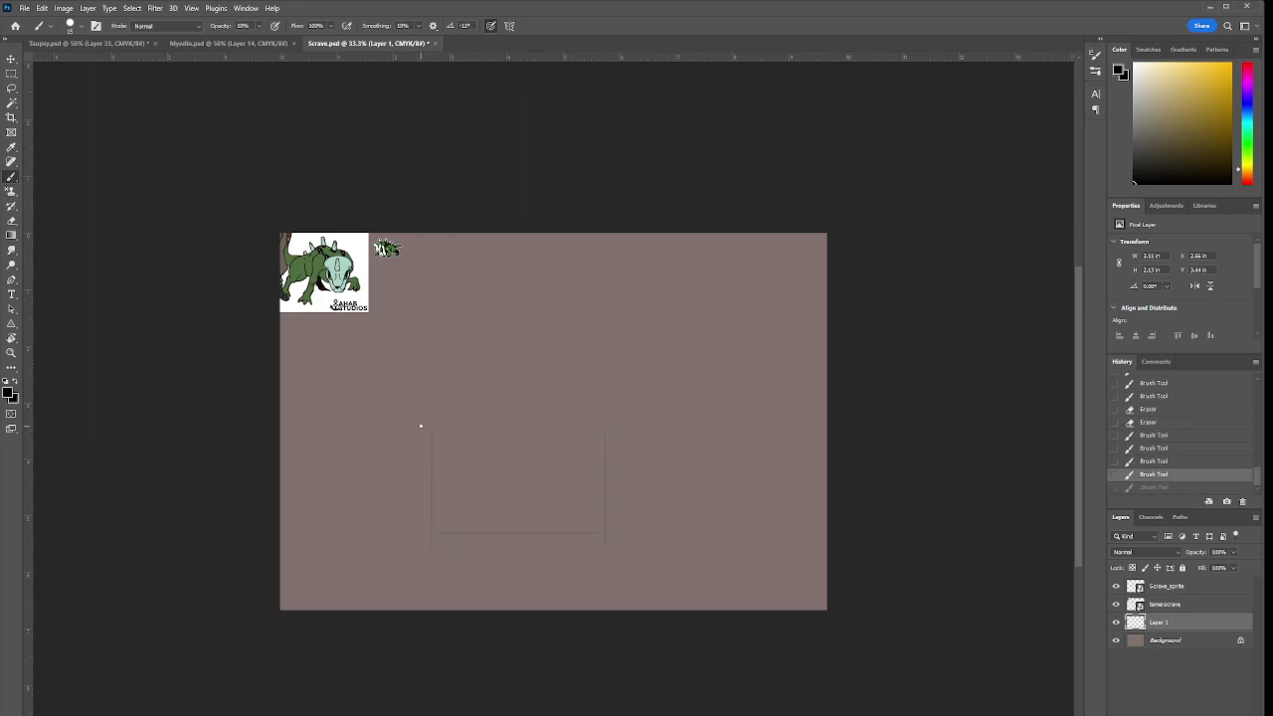
left_click_drag(421, 427, 637, 427)
Sketch a small rough shape in the frame's lower-right corner and shift it slightly left with Free Transform.
left_click(572, 533)
left_click(587, 522)
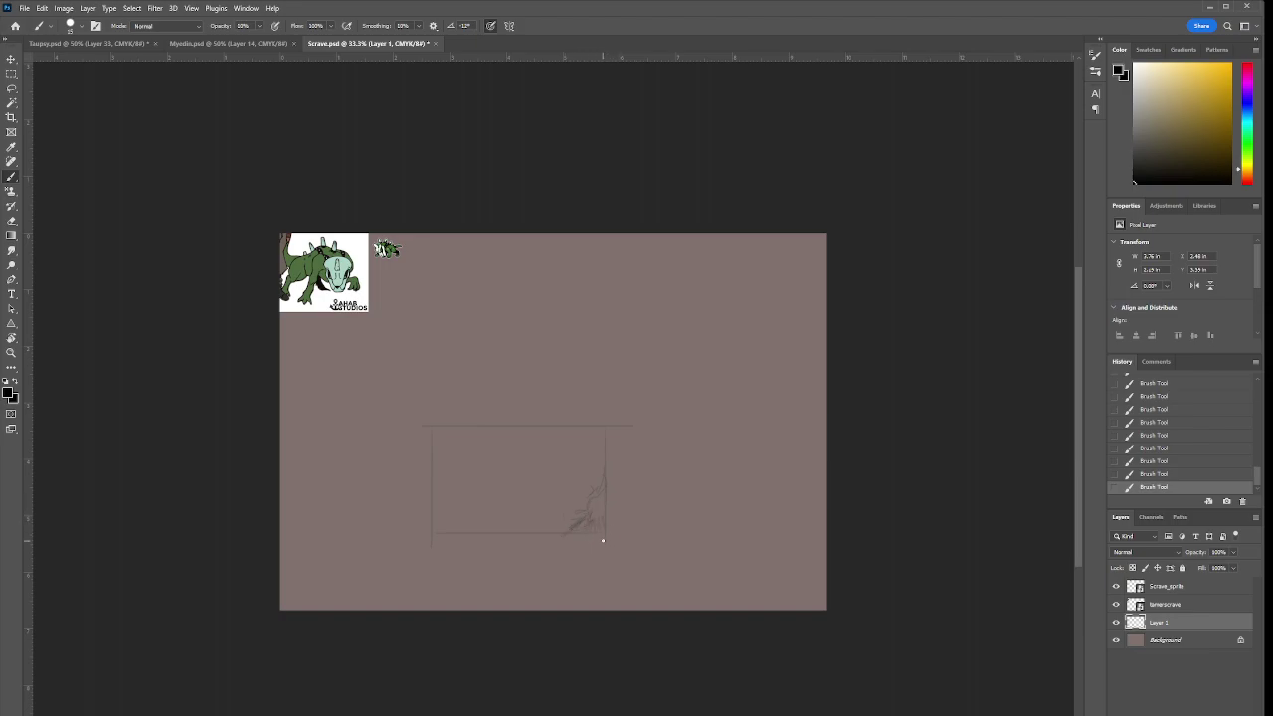
key("m")
left_click_drag(544, 474, 604, 533)
key("ctrl+t")
left_click_drag(586, 511, 571, 510)
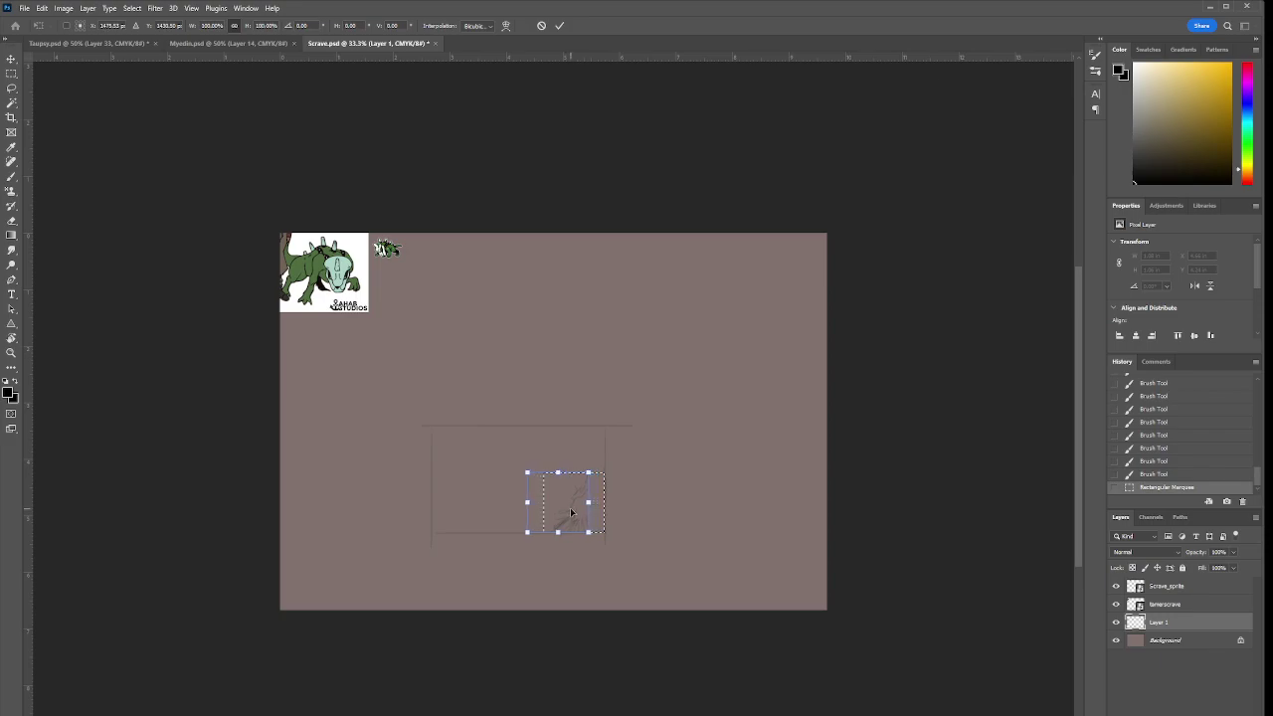
left_click(560, 26)
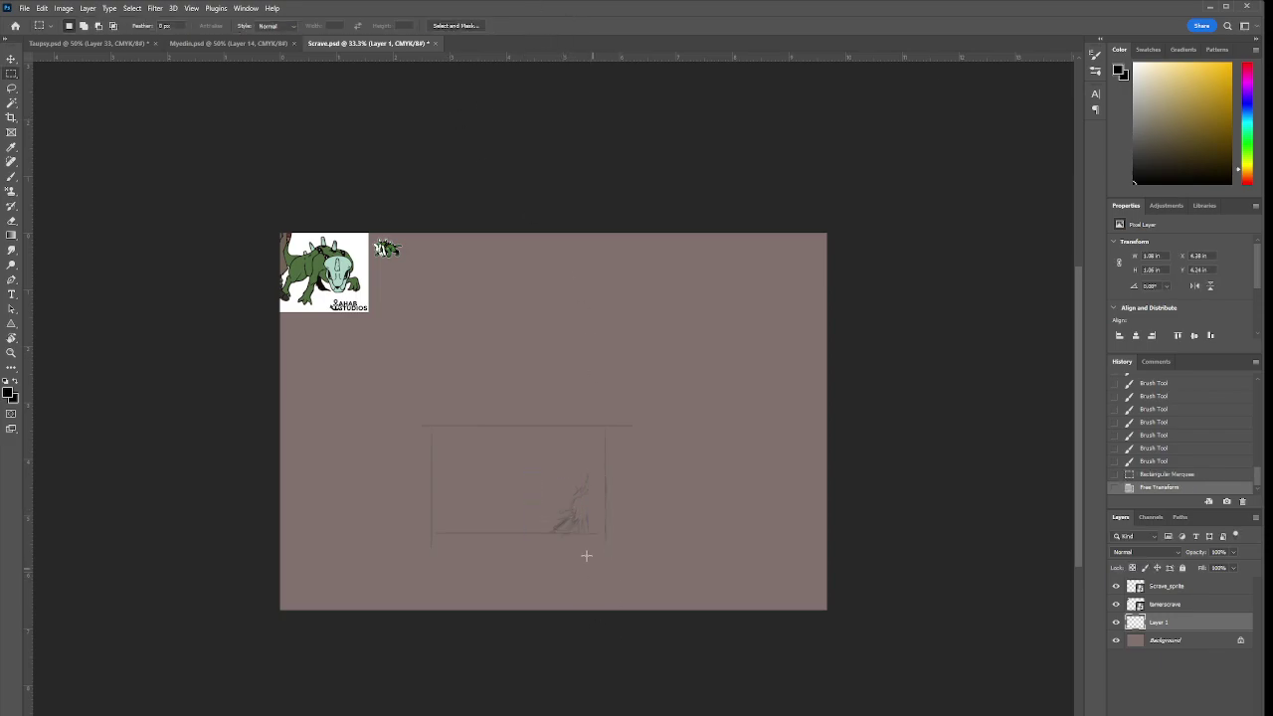
Extend the corner sketch to the frame's right edge and rough out the creature's horned head near the frame's centre.
key("b")
mouse_move(586, 478)
left_mouse_down()
mouse_move(575, 497)
mouse_move(593, 483)
mouse_move(598, 518)
left_mouse_up()
key("ctrl+d")
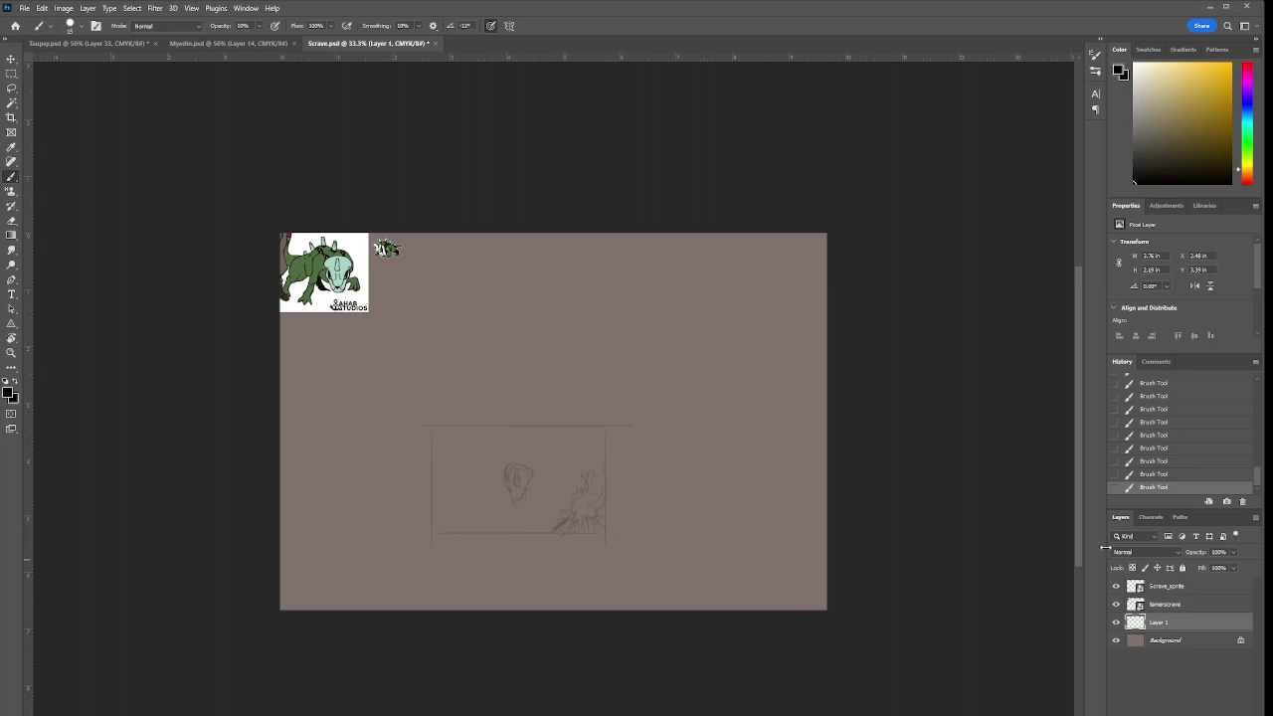
Sketch the creature's back, shoulders and both clawed front legs around the head inside the frame.
left_click_drag(1080, 553, 1078, 544)
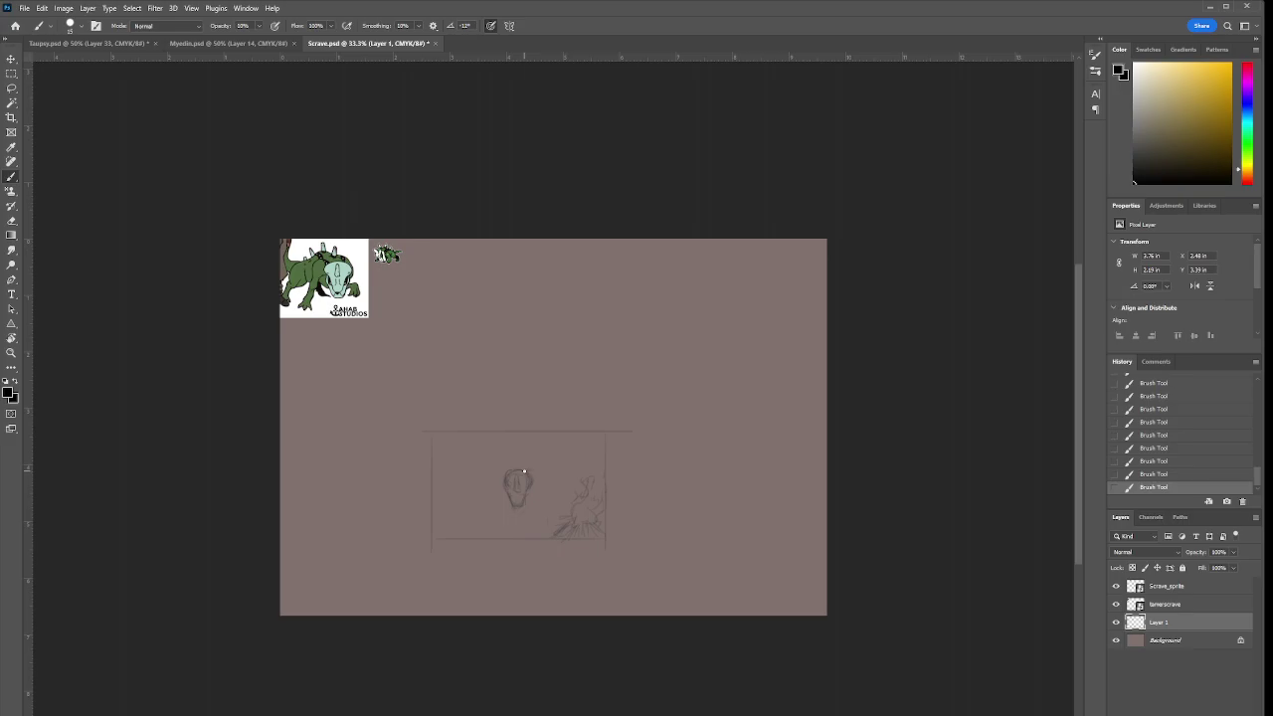
key("ctrl+plus")
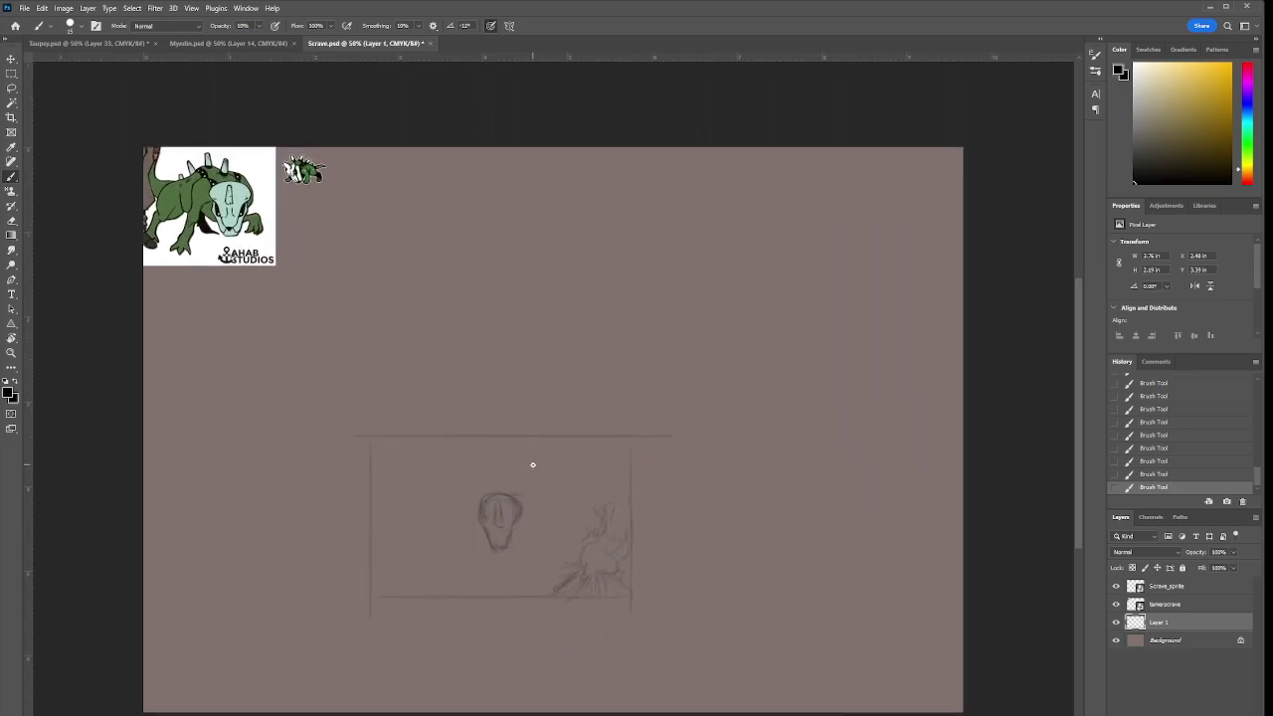
scroll(580, 477, "down", 2)
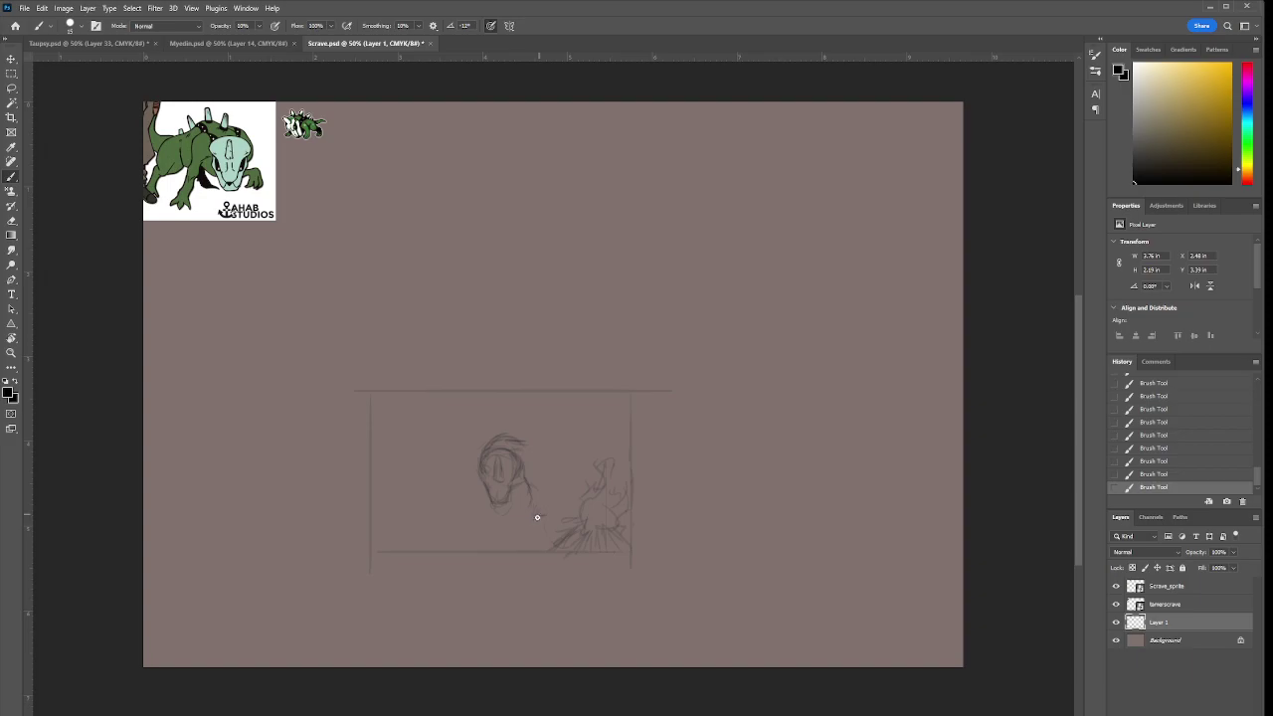
left_click_drag(546, 510, 544, 496)
left_click_drag(464, 509, 473, 517)
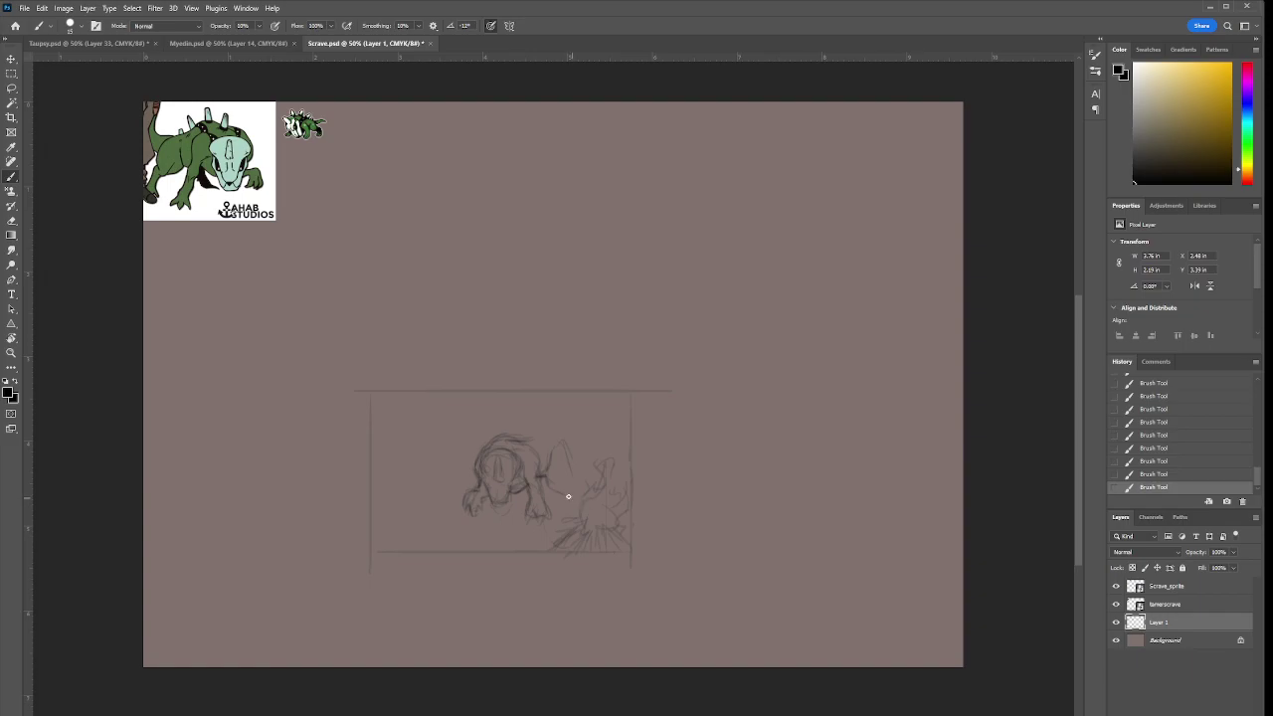
Lasso the creature sketch, move it above the frame and scale it down to about 84%, leaving nothing selected.
key("l")
mouse_move(525, 546)
left_mouse_down()
mouse_move(559, 517)
mouse_move(581, 466)
mouse_move(467, 427)
mouse_move(525, 546)
left_mouse_up()
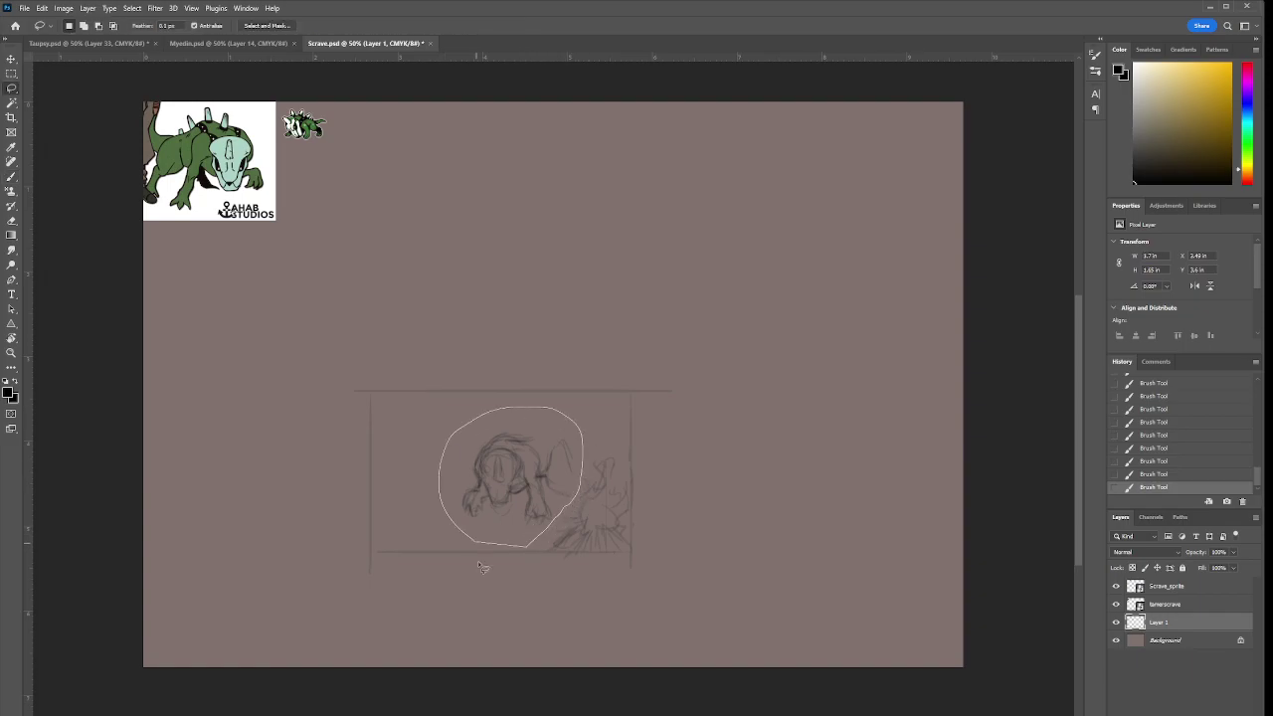
key("ctrl+t")
mouse_move(557, 458)
left_mouse_down()
mouse_move(597, 417)
mouse_move(631, 283)
mouse_move(572, 272)
left_mouse_up()
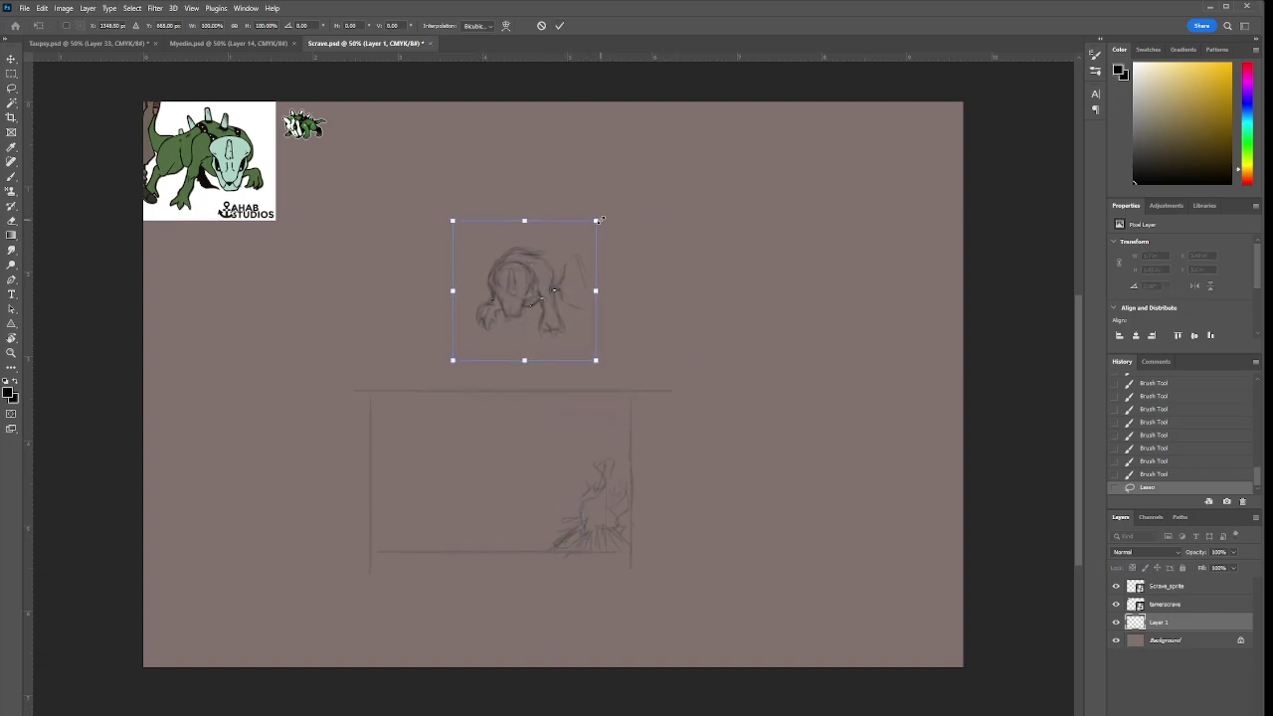
left_click_drag(596, 220, 584, 231)
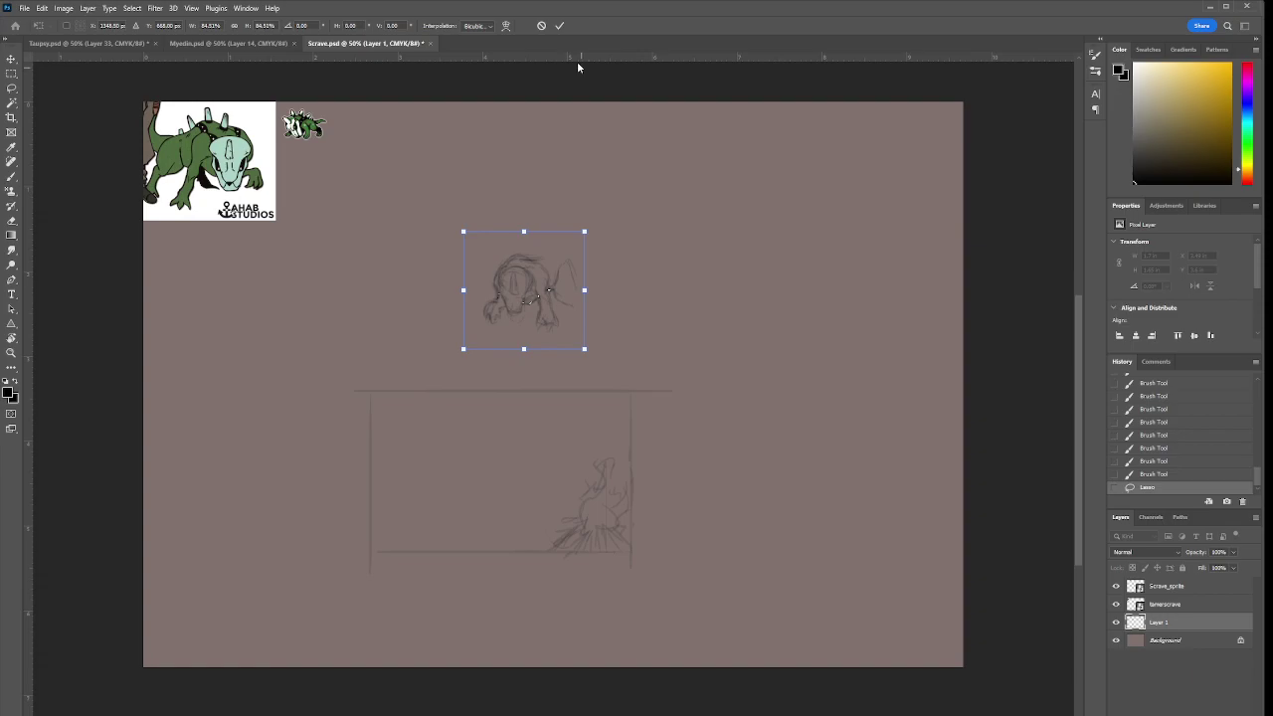
left_click(559, 26)
key("ctrl+d")
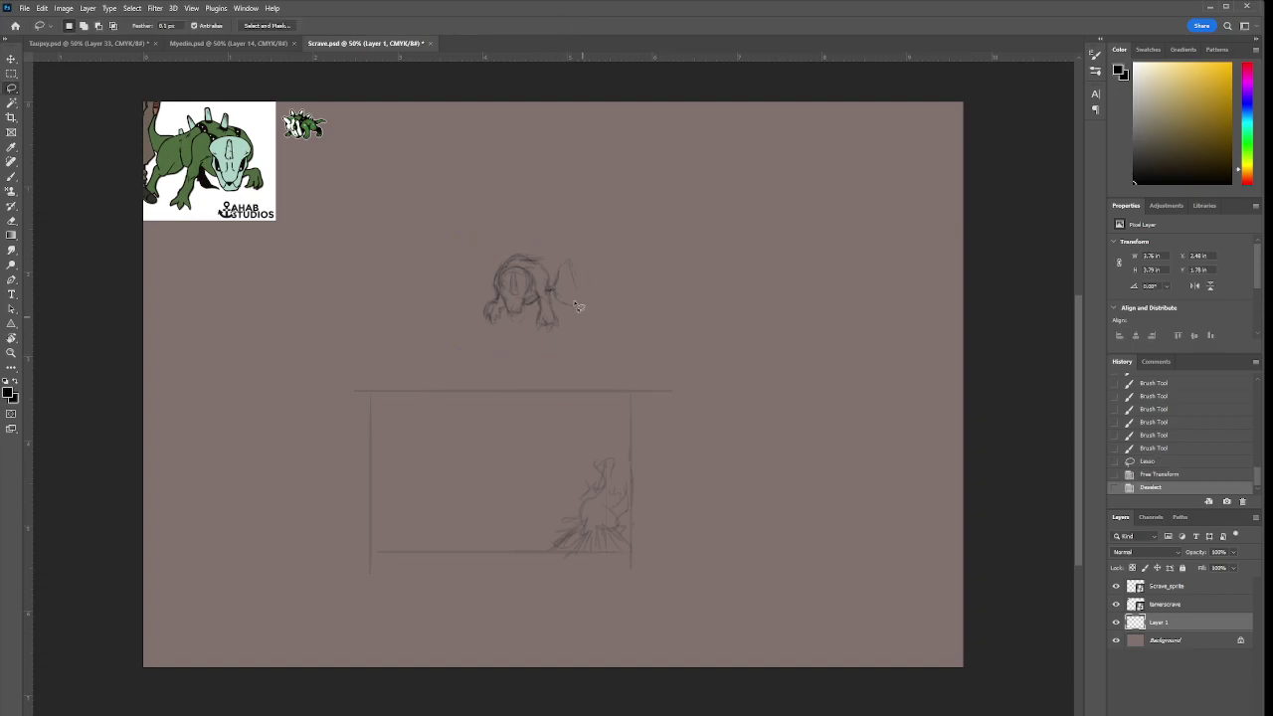
Adjust the hindquarter lines right of the creature's body and erase part of them with a much smaller eraser.
key("b")
mouse_move(560, 296)
left_mouse_down()
mouse_move(568, 312)
mouse_move(576, 289)
left_mouse_up()
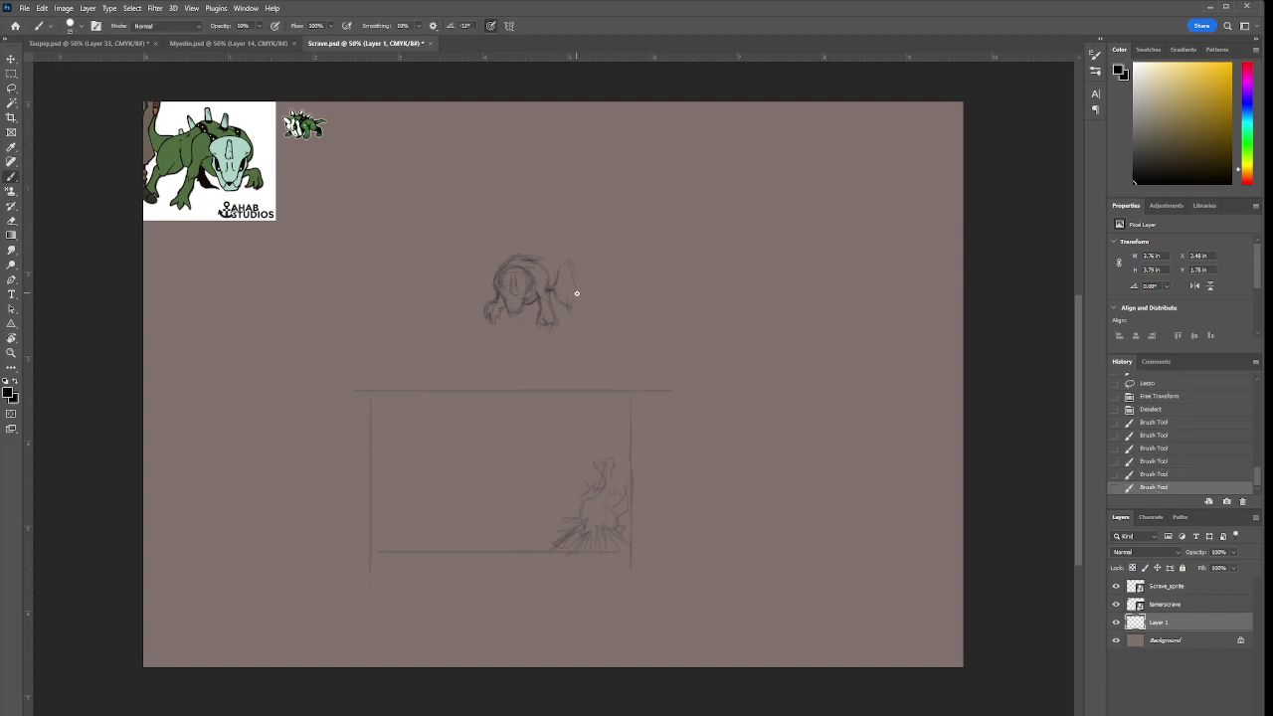
key("e")
key("bracketleft")
key("bracketleft")
key("bracketleft")
key("bracketleft")
key("bracketleft")
key("bracketleft")
key("bracketleft")
key("bracketleft")
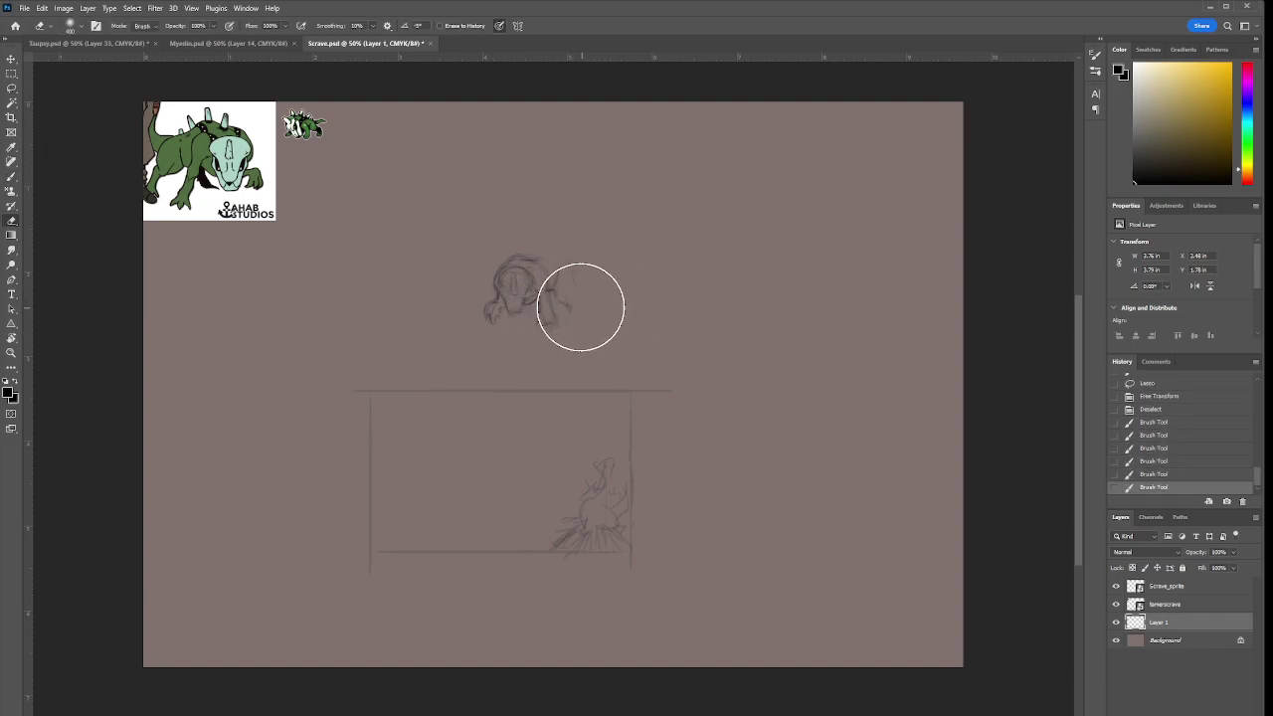
mouse_move(577, 289)
left_mouse_down()
mouse_move(569, 302)
mouse_move(552, 288)
left_mouse_up()
Redraw the rounded hind leg behind the creature's right shoulder and touch up the top of its back.
key("b")
mouse_move(548, 279)
left_mouse_down()
mouse_move(542, 301)
mouse_move(560, 275)
mouse_move(562, 289)
left_mouse_up()
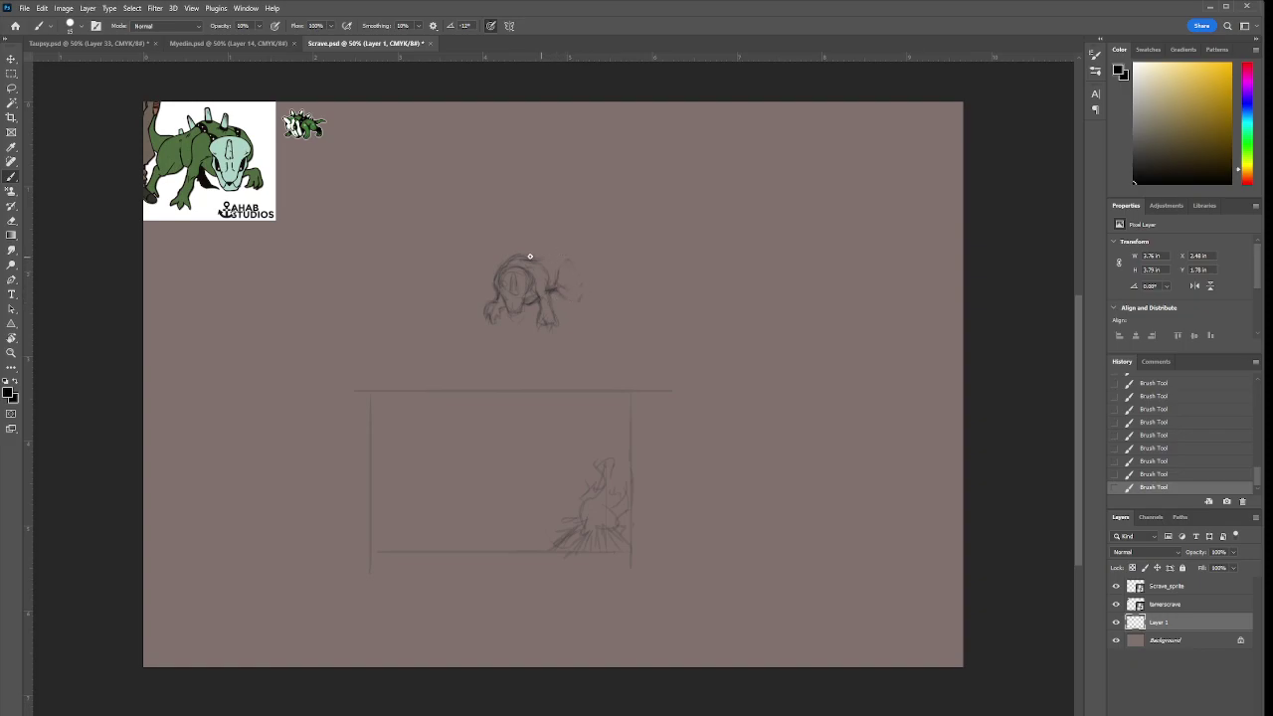
left_click_drag(519, 251, 519, 253)
Lasso the creature's front paw on the right and move it slightly lower, leaving nothing selected.
key("l")
mouse_move(538, 303)
left_mouse_down()
mouse_move(522, 341)
mouse_move(572, 327)
mouse_move(553, 296)
mouse_move(559, 342)
left_mouse_up()
key("ctrl+t")
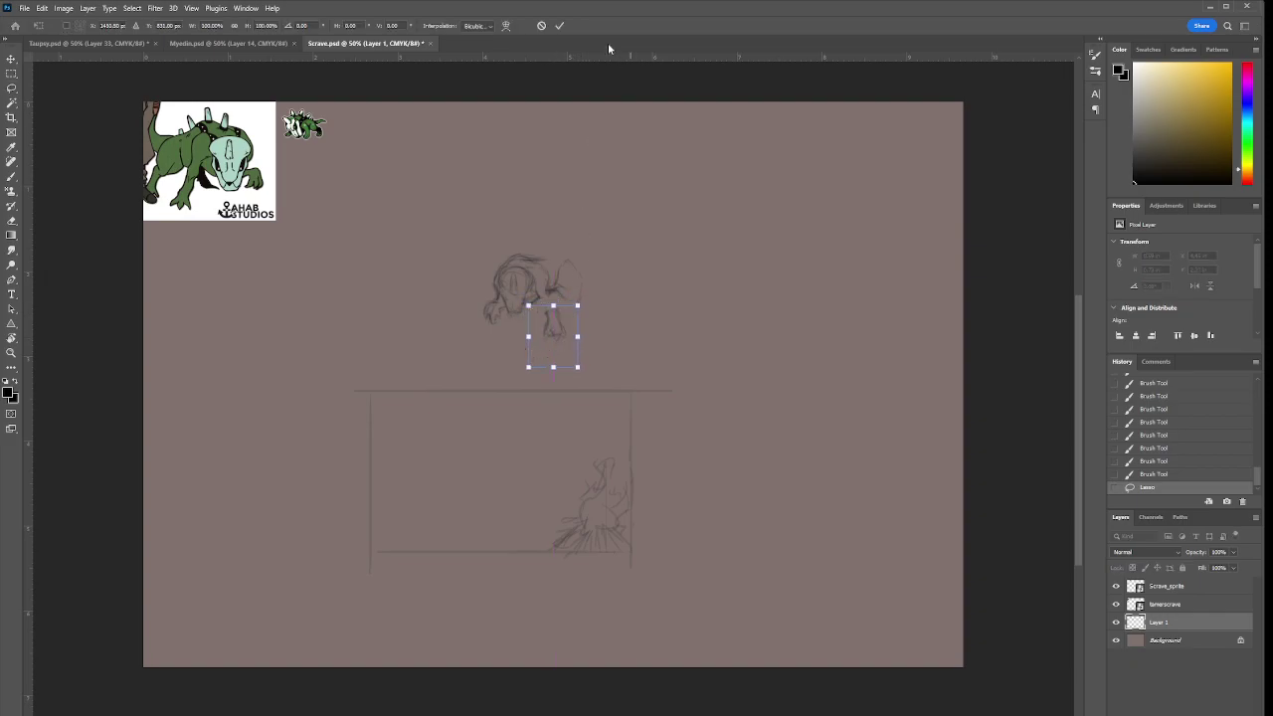
left_click(560, 26)
key("ctrl+d")
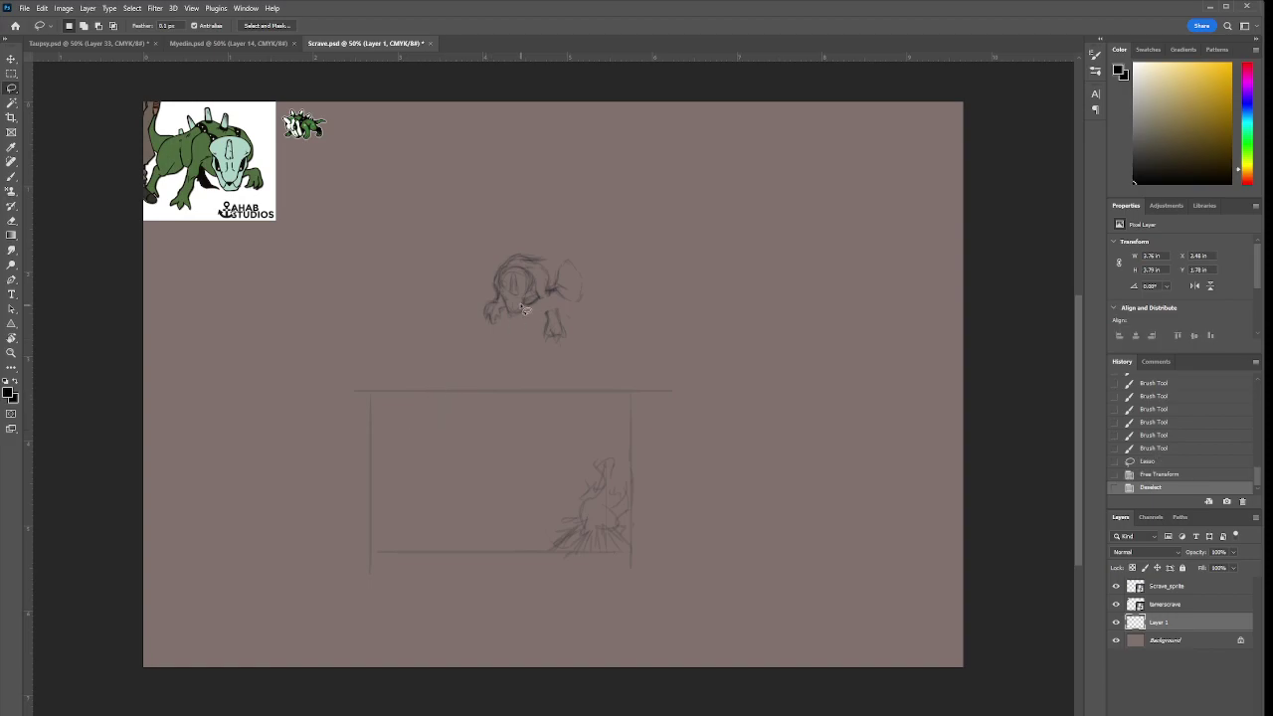
Lasso the creature's front paw on the left and shift it slightly outward from the head, leaving nothing selected.
mouse_move(494, 298)
left_mouse_down()
mouse_move(477, 320)
mouse_move(503, 337)
mouse_move(512, 317)
mouse_move(501, 299)
mouse_move(523, 316)
mouse_move(509, 326)
mouse_move(509, 304)
mouse_move(517, 312)
left_mouse_up()
key("ctrl+t")
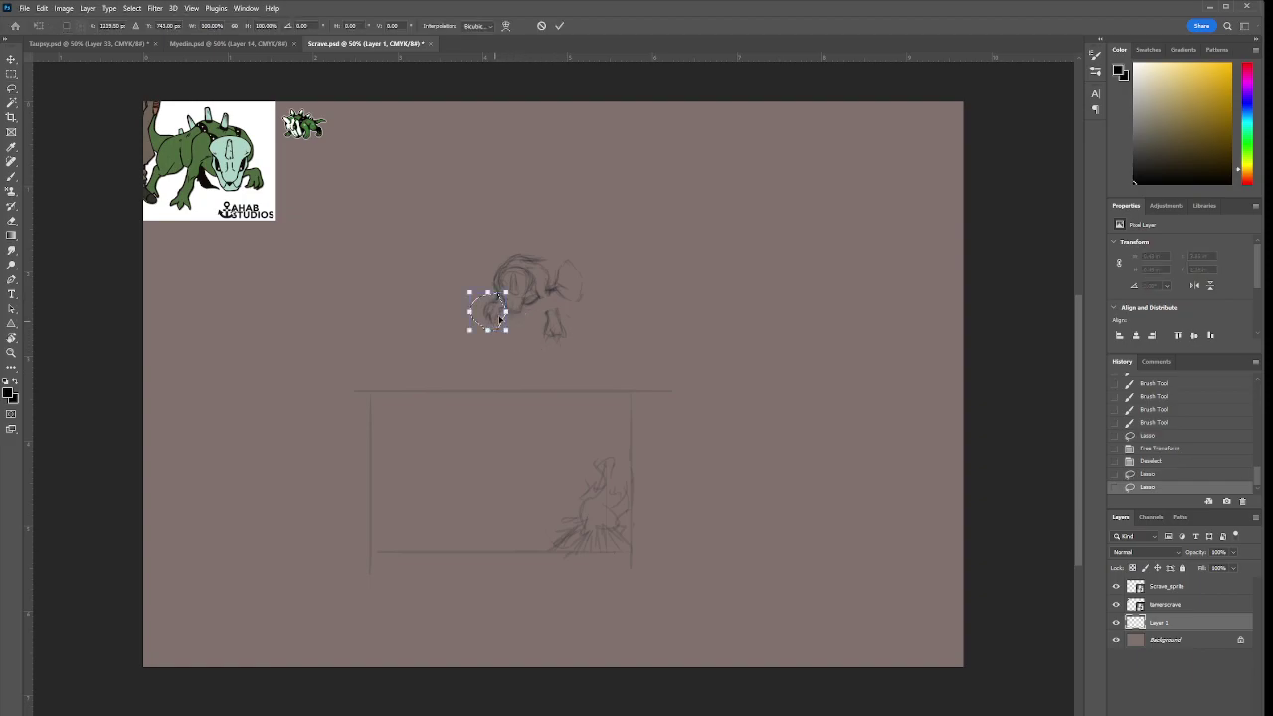
left_click(560, 26)
key("ctrl+d")
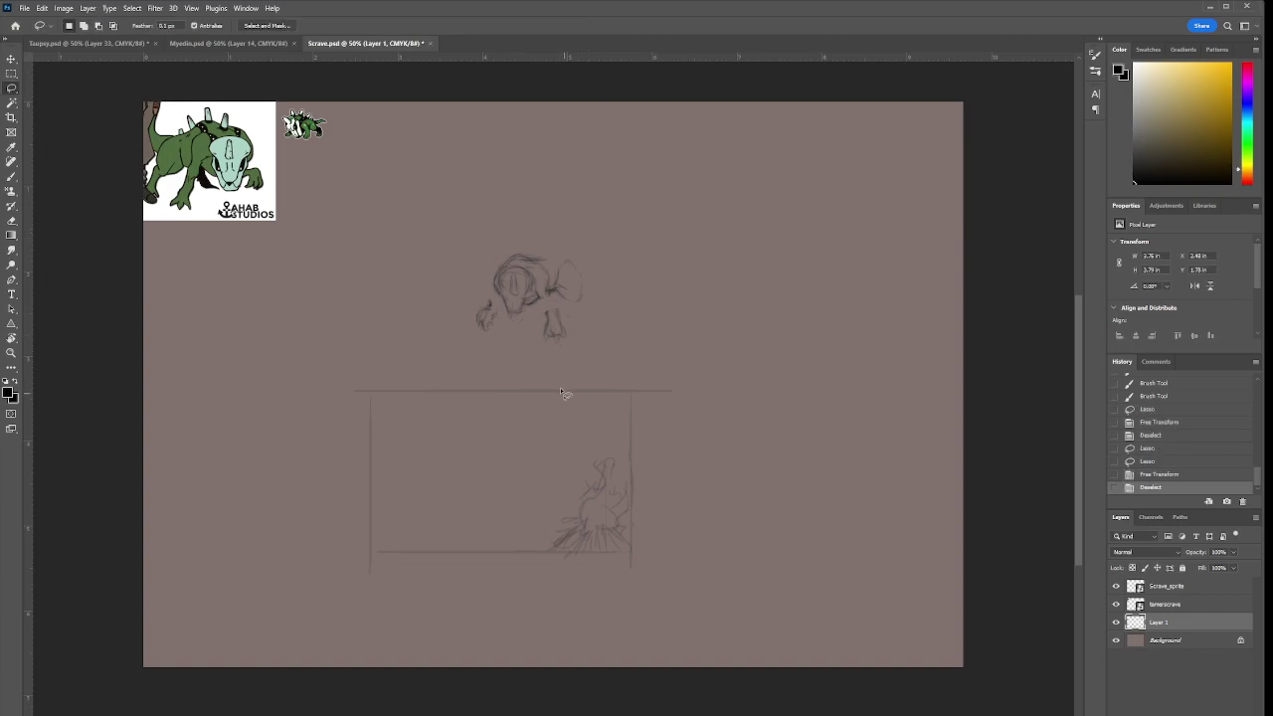
Draw the right front leg's outline to join the lowered paw to the shoulder, and erase its excess inner lines.
key("b")
left_click_drag(549, 320, 549, 316)
mouse_move(551, 308)
left_mouse_down()
mouse_move(555, 320)
mouse_move(549, 301)
left_mouse_up()
mouse_move(547, 298)
left_mouse_down()
mouse_move(551, 313)
mouse_move(548, 277)
mouse_move(547, 289)
left_mouse_up()
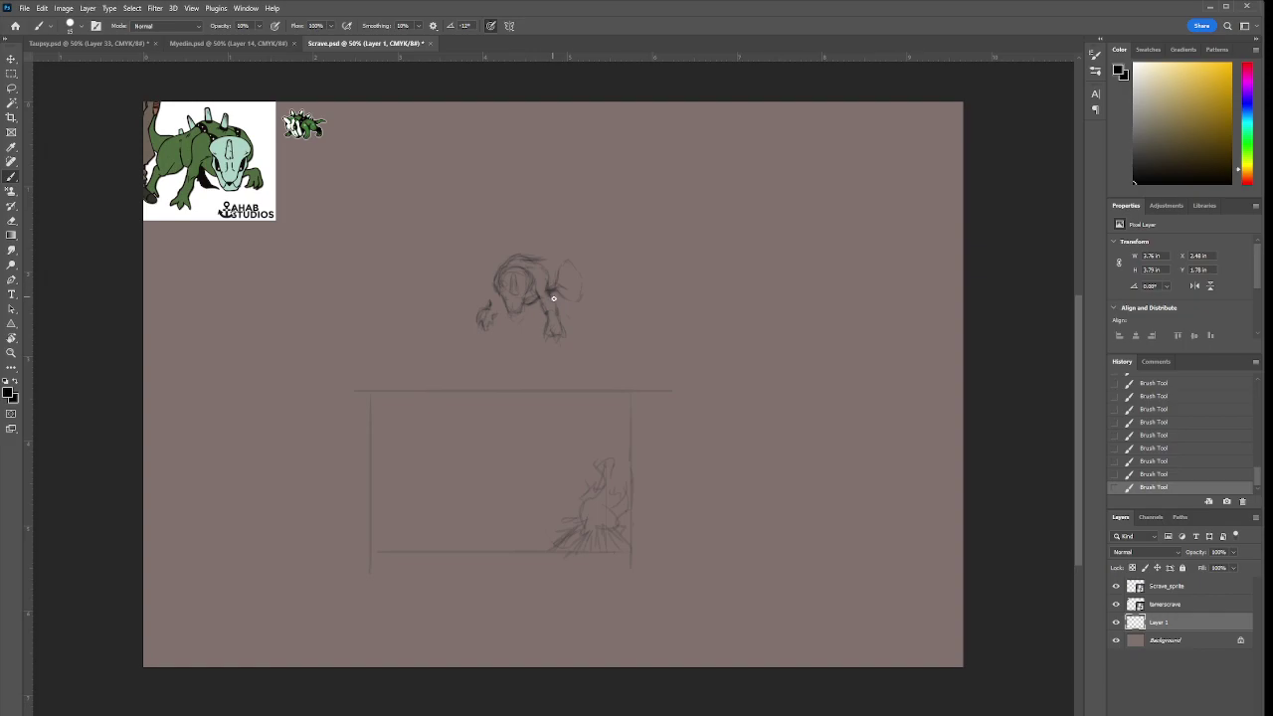
key("e")
left_click_drag(551, 304, 543, 287)
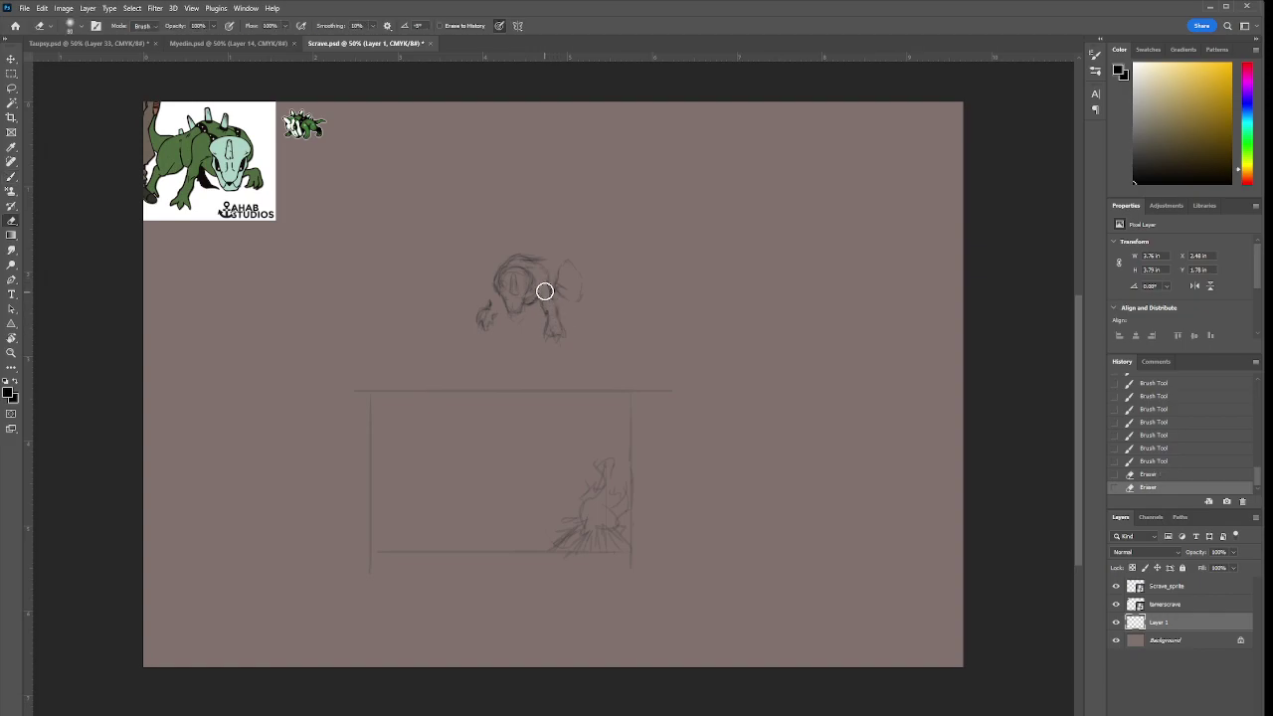
Erase stray lines around the left front paw and draw the foreleg connecting it to the creature's body.
mouse_move(469, 352)
left_mouse_down()
mouse_move(500, 341)
mouse_move(506, 322)
mouse_move(482, 324)
mouse_move(485, 308)
left_mouse_up()
key("b")
left_click_drag(484, 310, 495, 304)
left_click_drag(489, 298, 496, 299)
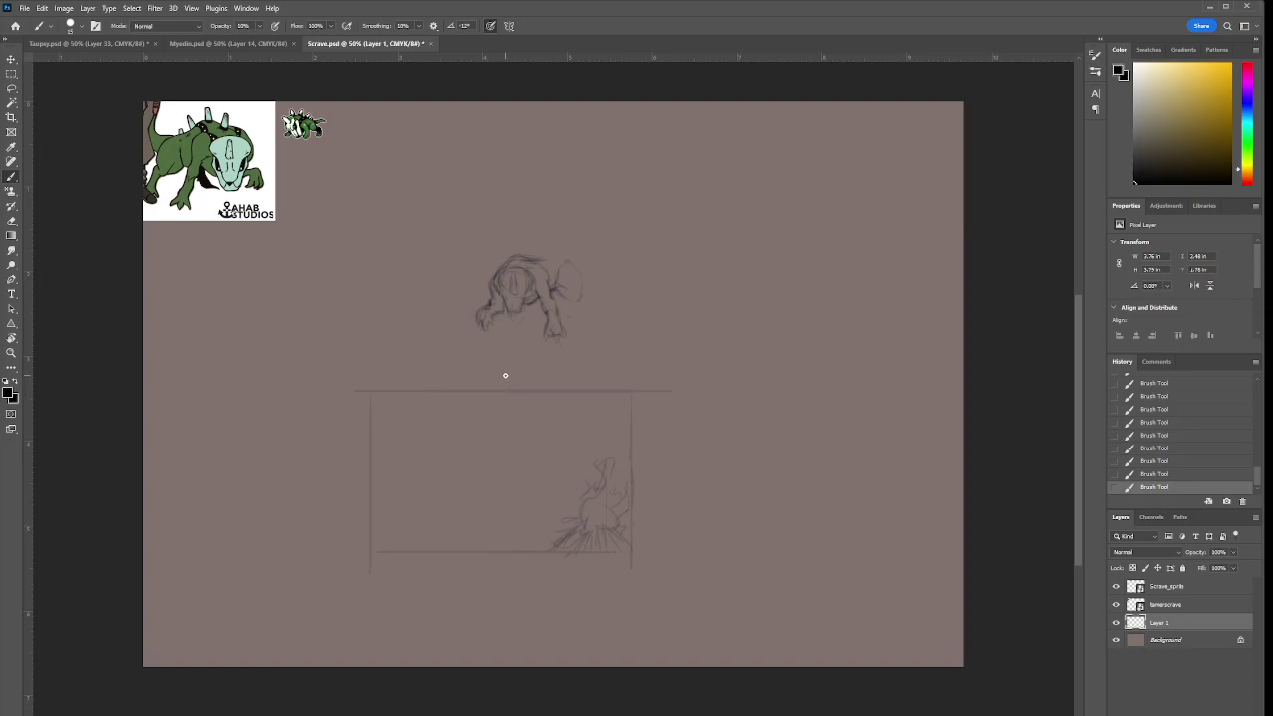
Erase the creature's left front leg and paw completely, and return to the brush for redrawing.
key("e")
mouse_move(480, 328)
left_mouse_down()
mouse_move(478, 304)
mouse_move(494, 332)
mouse_move(494, 308)
mouse_move(495, 327)
mouse_move(486, 289)
mouse_move(496, 325)
left_mouse_up()
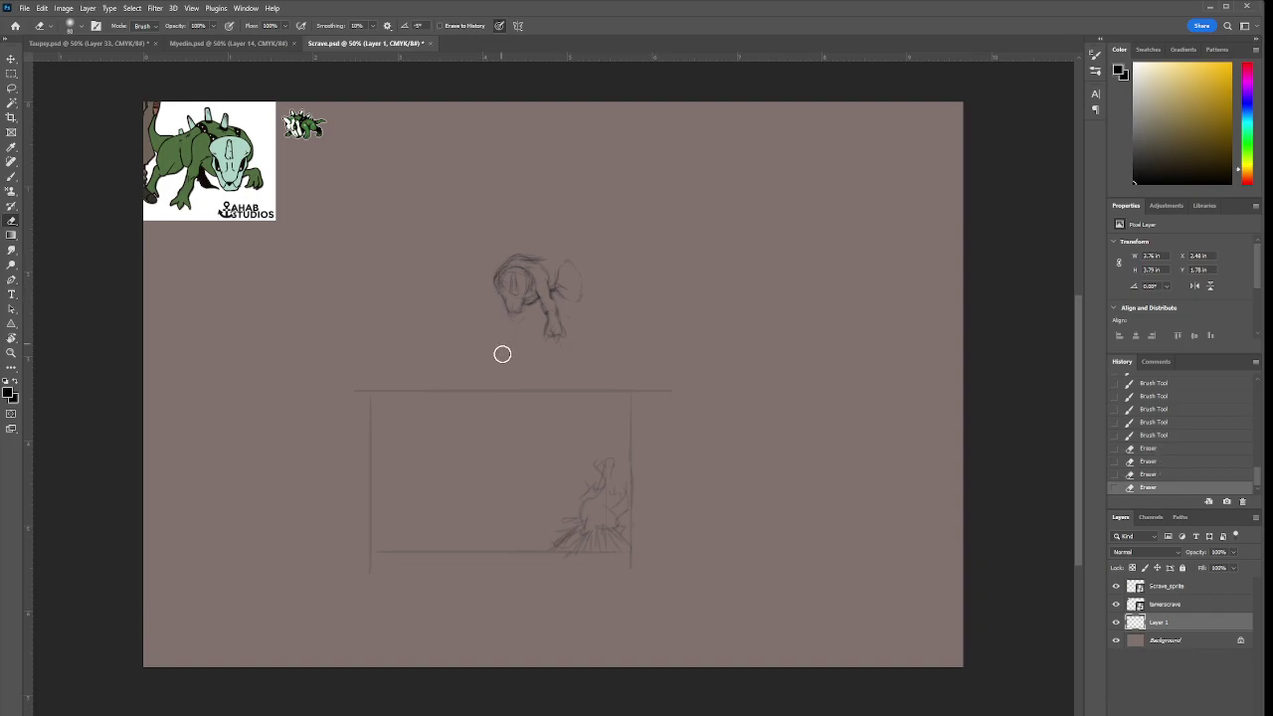
key("b")
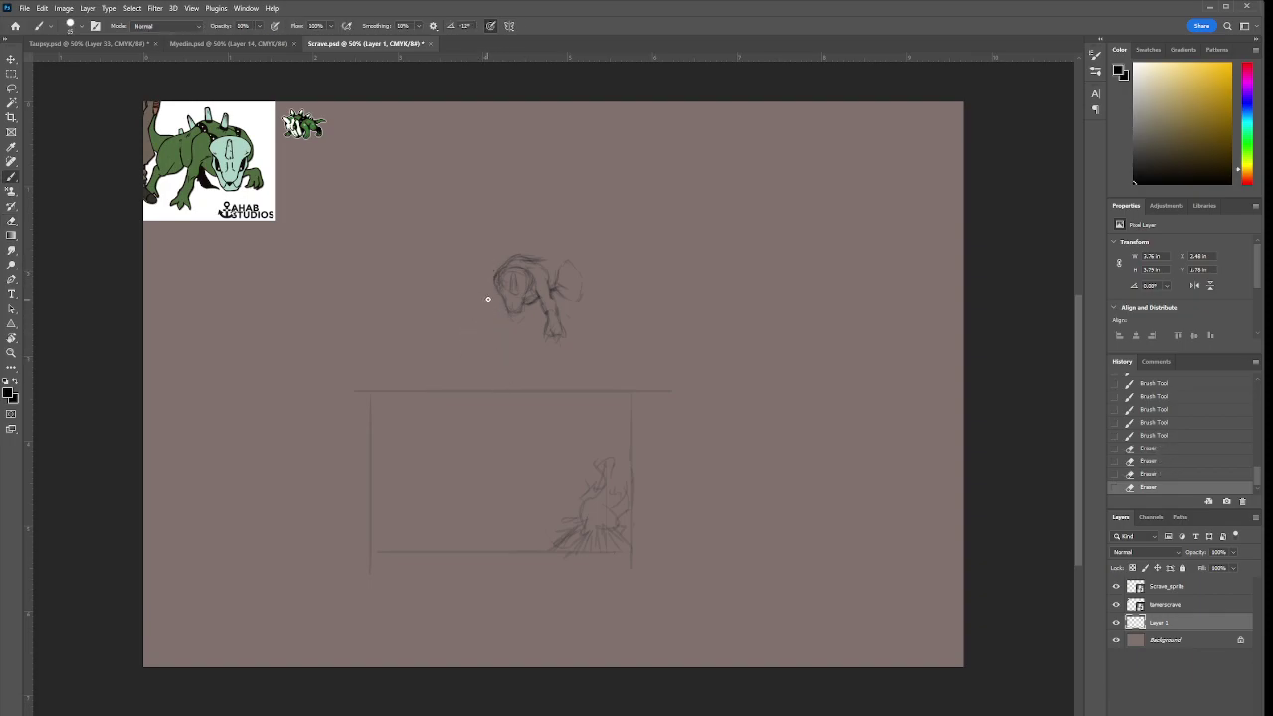
Redraw the creature's left front leg with its clawed paw and rough in the hind leg lines behind the body.
mouse_move(488, 290)
left_mouse_down()
mouse_move(507, 263)
mouse_move(491, 290)
left_mouse_up()
left_click_drag(476, 327, 468, 334)
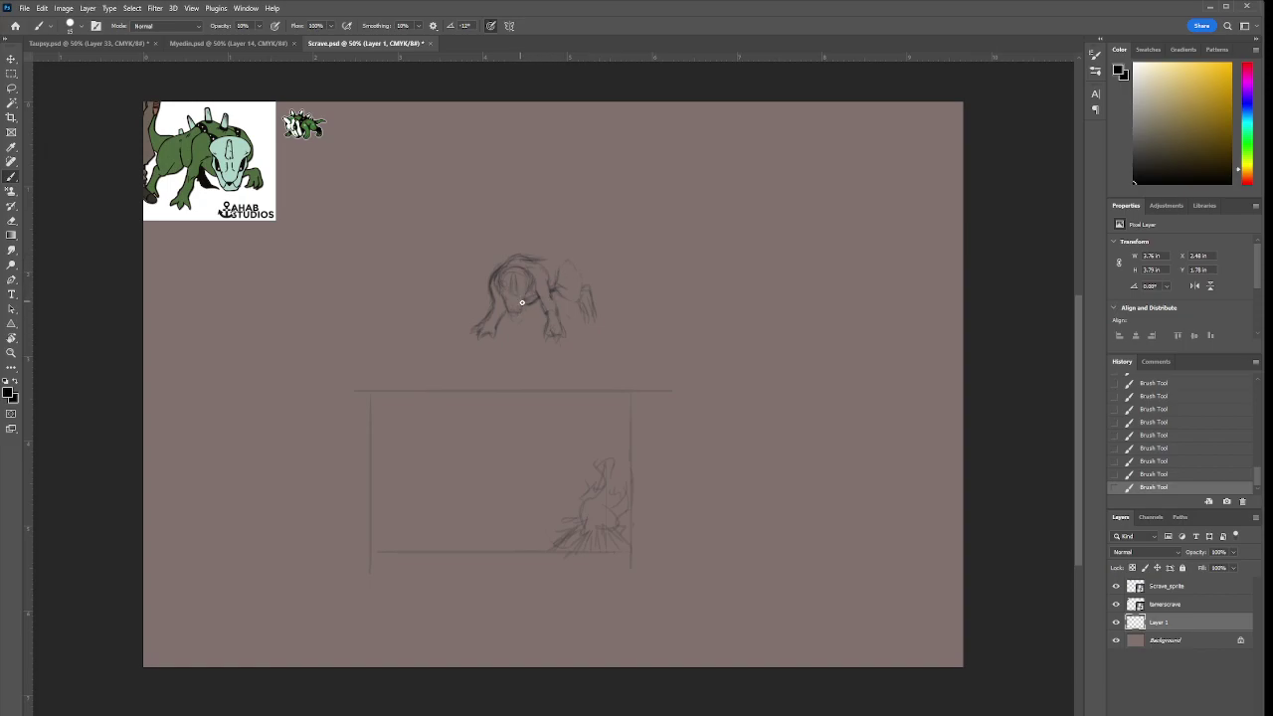
Lasso the creature's head, enlarge it to about 121% with Free Transform, and leave nothing selected.
key("l")
mouse_move(507, 311)
left_mouse_down()
mouse_move(493, 287)
mouse_move(514, 264)
mouse_move(534, 271)
mouse_move(527, 314)
mouse_move(506, 312)
left_mouse_up()
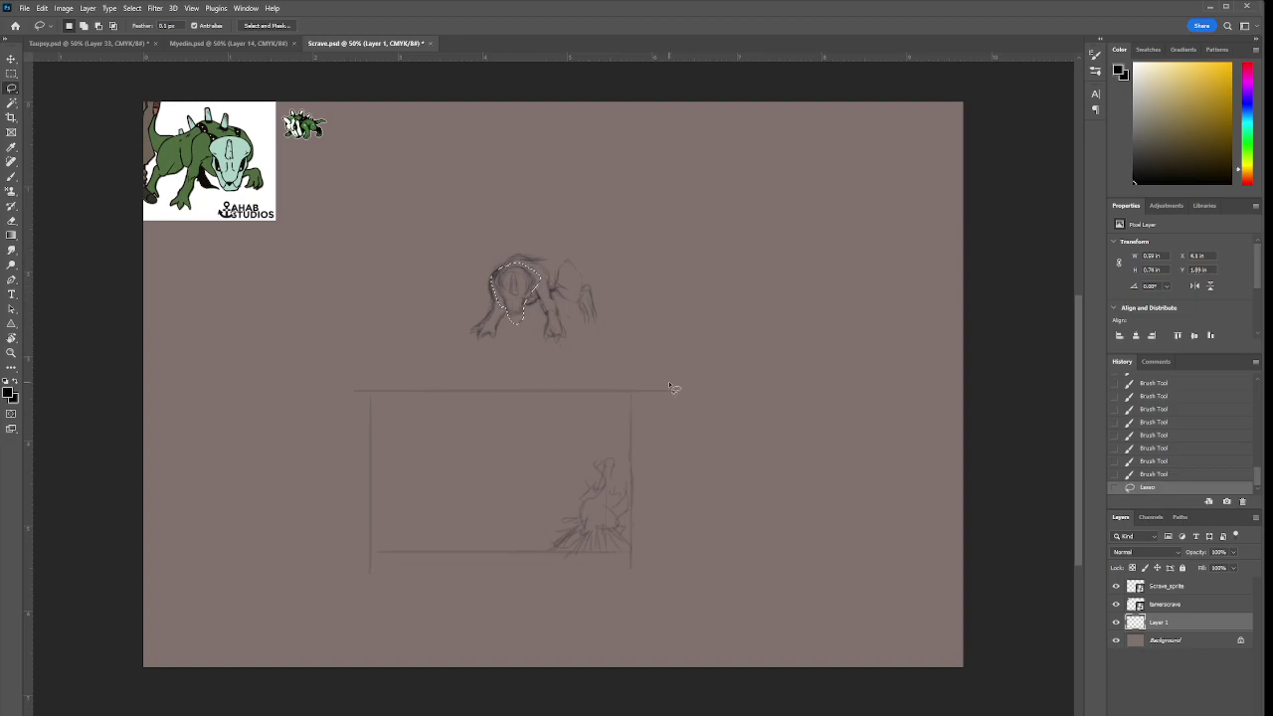
mouse_move(494, 292)
left_mouse_down()
mouse_move(501, 266)
mouse_move(533, 270)
mouse_move(509, 300)
mouse_move(544, 351)
left_mouse_up()
key("ctrl+t")
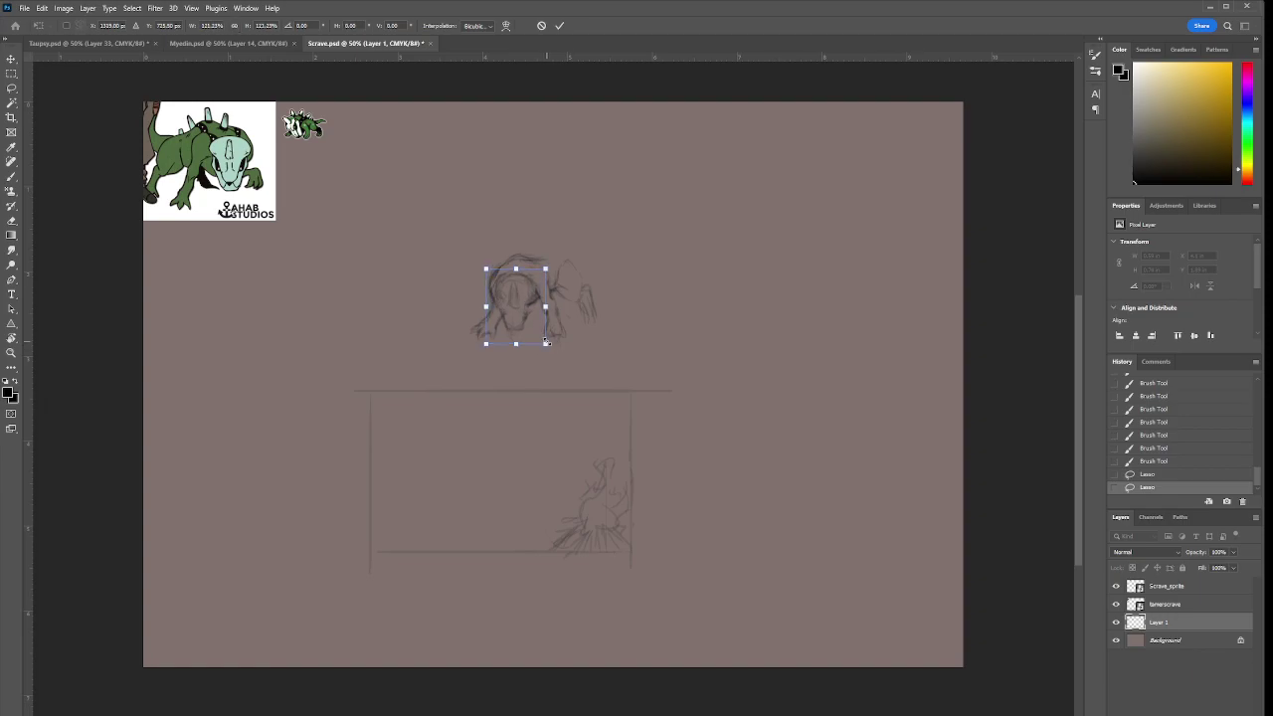
left_click(559, 25)
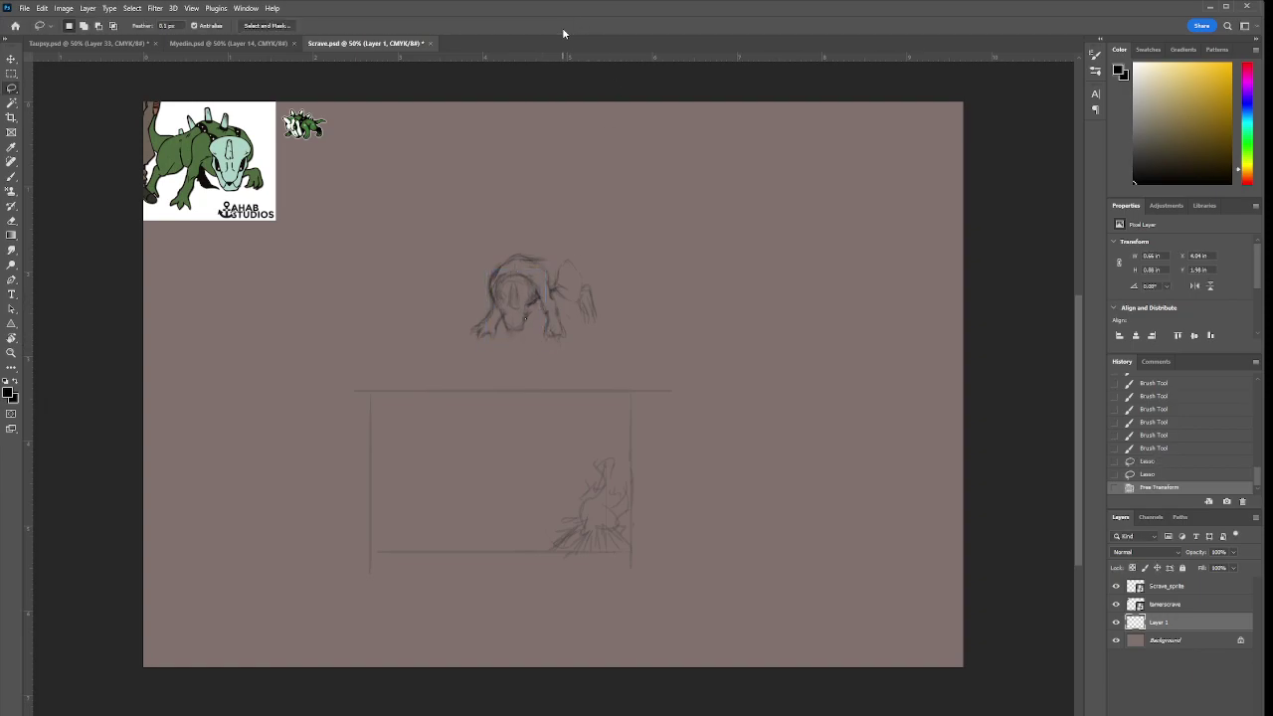
key("ctrl+d")
Sketch the creature's back and rump contour with the brush, extending it into a long upward-curling tail.
key("b")
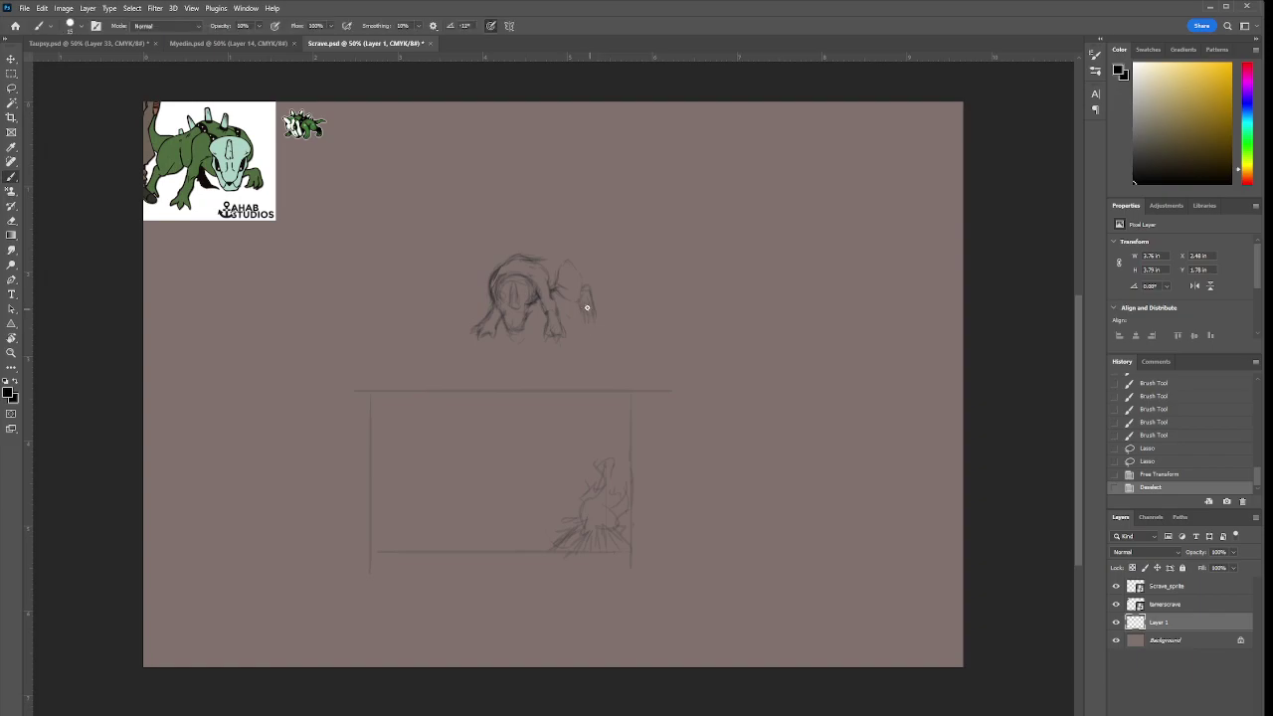
left_click(507, 267)
left_click(507, 267)
left_click(507, 267)
left_click(507, 267)
left_click(502, 263)
left_click(510, 262)
left_click(504, 259)
left_click(504, 258)
mouse_move(505, 264)
left_mouse_down()
mouse_move(563, 249)
mouse_move(547, 251)
mouse_move(574, 262)
mouse_move(540, 254)
mouse_move(569, 261)
mouse_move(542, 254)
mouse_move(574, 269)
left_mouse_up()
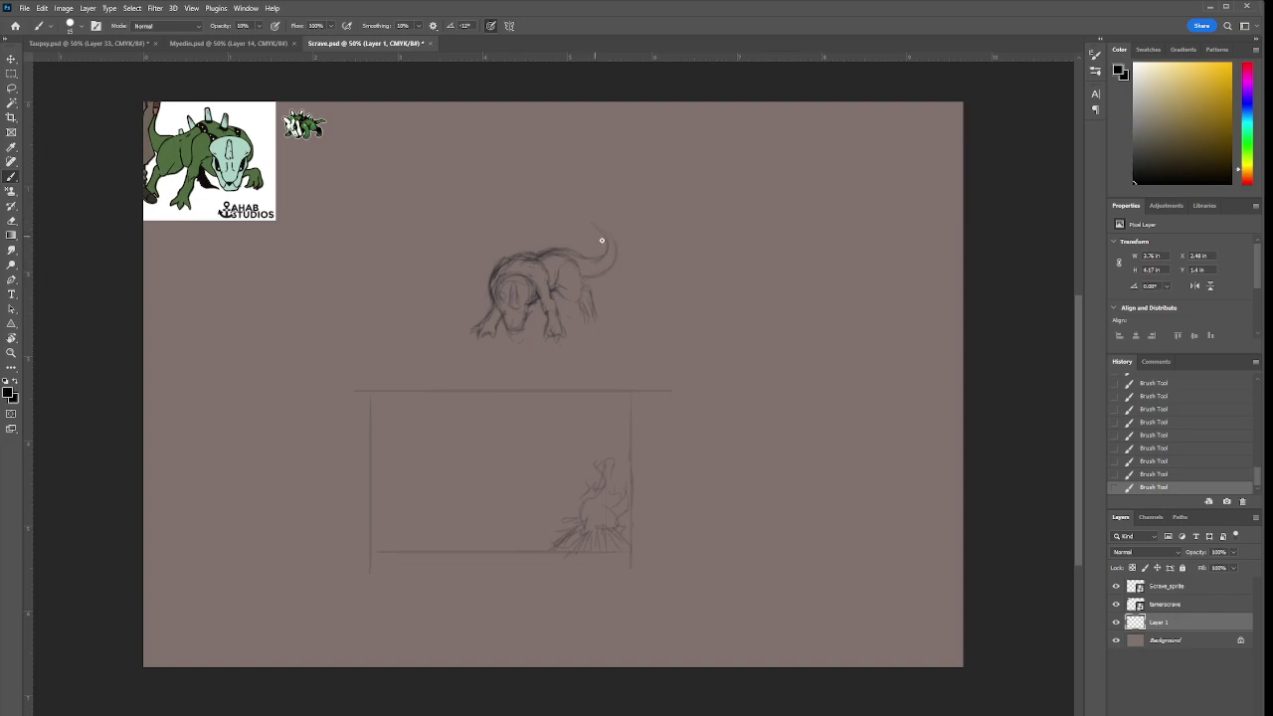
left_click_drag(589, 219, 590, 216)
Erase the stray lines around the curled tail to clean up its outline and pointed tip.
key("e")
left_click_drag(591, 248, 568, 228)
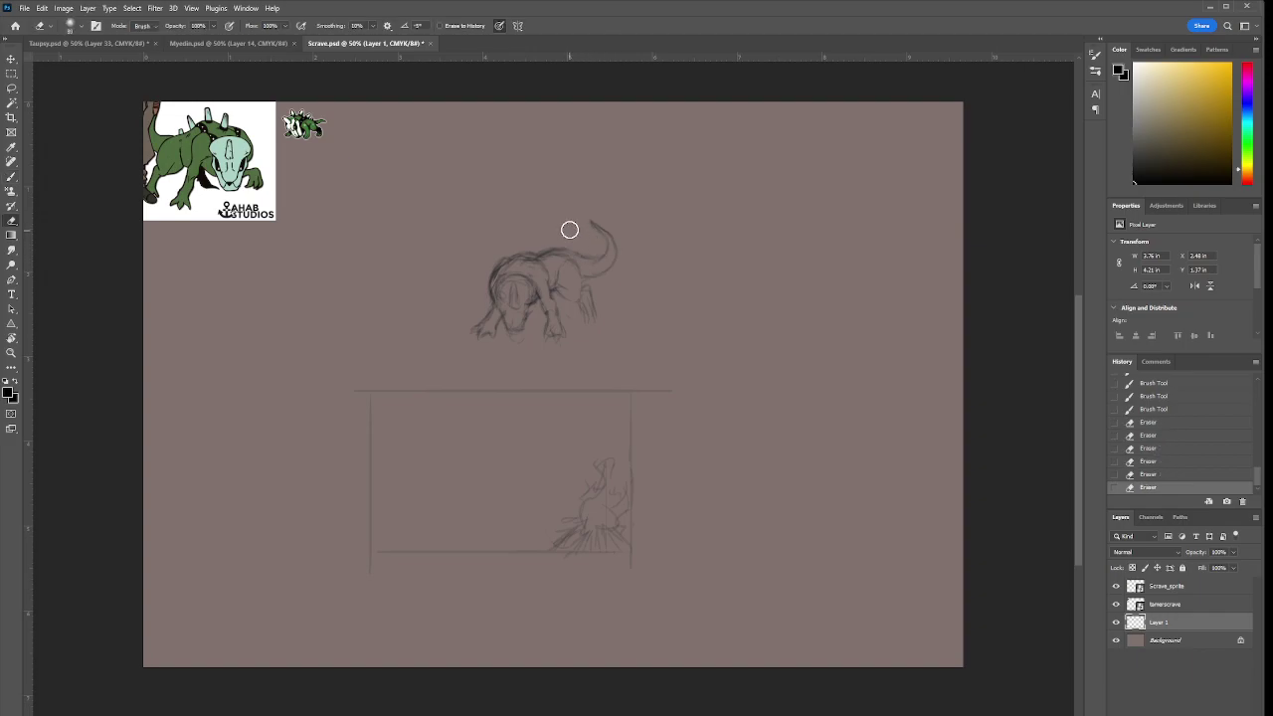
left_click_drag(636, 248, 632, 265)
Draw the creature's lower hind leg and its clawed foot beneath the rump.
key("b")
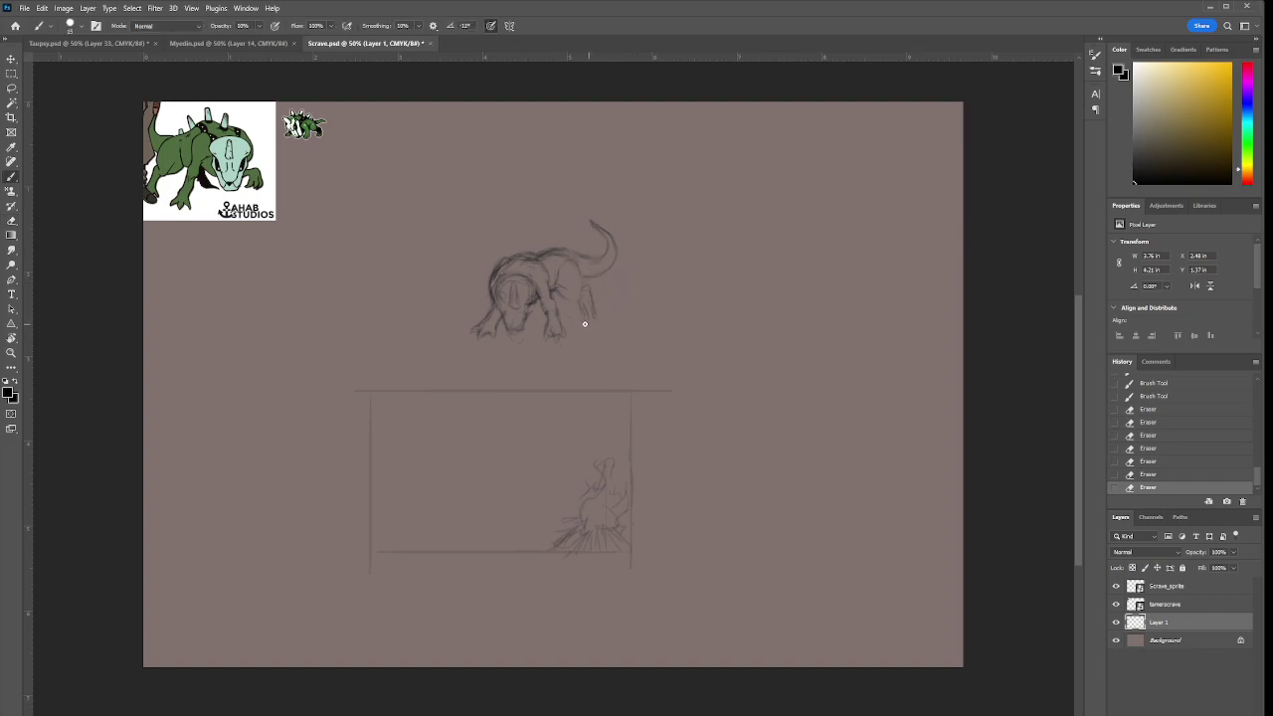
left_click_drag(594, 305, 586, 318)
mouse_move(591, 300)
left_mouse_down()
mouse_move(581, 321)
mouse_move(593, 325)
left_mouse_up()
left_click_drag(596, 306, 603, 322)
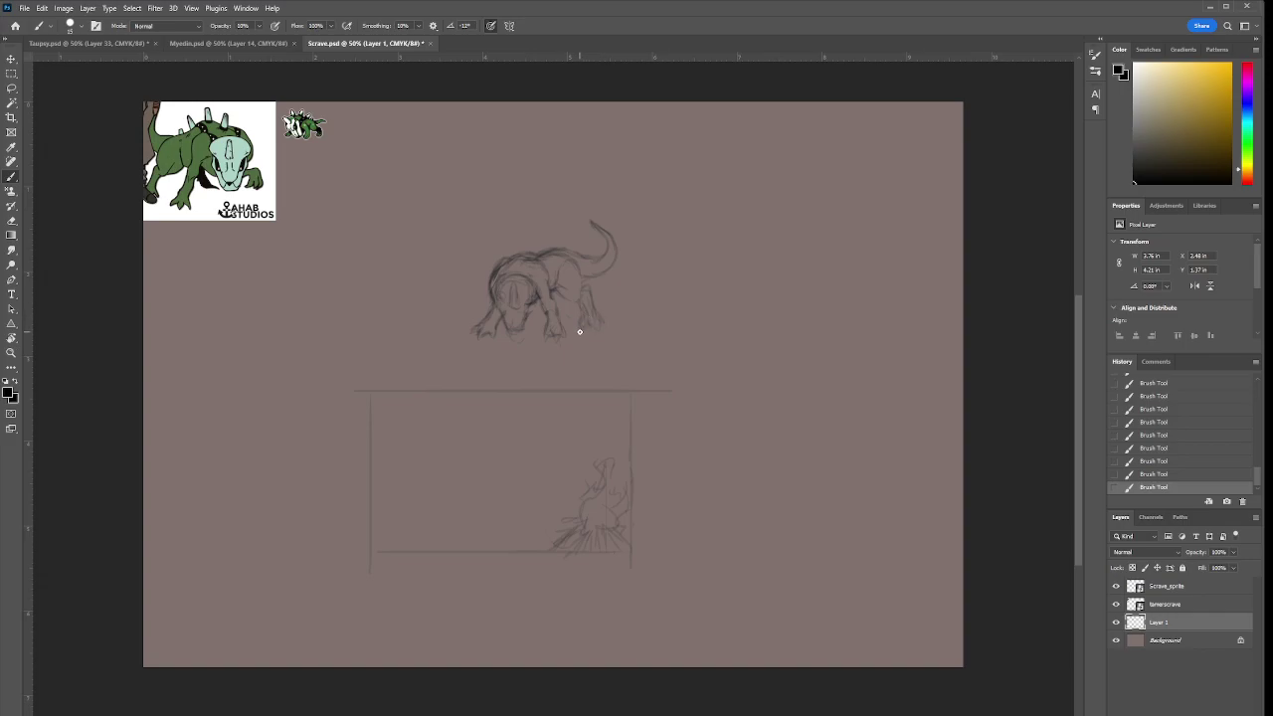
Erase the curled tail completely and brush in additional lines along the upper hind leg and rump.
key("e")
mouse_move(597, 210)
left_mouse_down()
mouse_move(645, 276)
mouse_move(637, 286)
mouse_move(596, 261)
mouse_move(588, 269)
mouse_move(549, 227)
mouse_move(640, 269)
mouse_move(636, 313)
left_mouse_up()
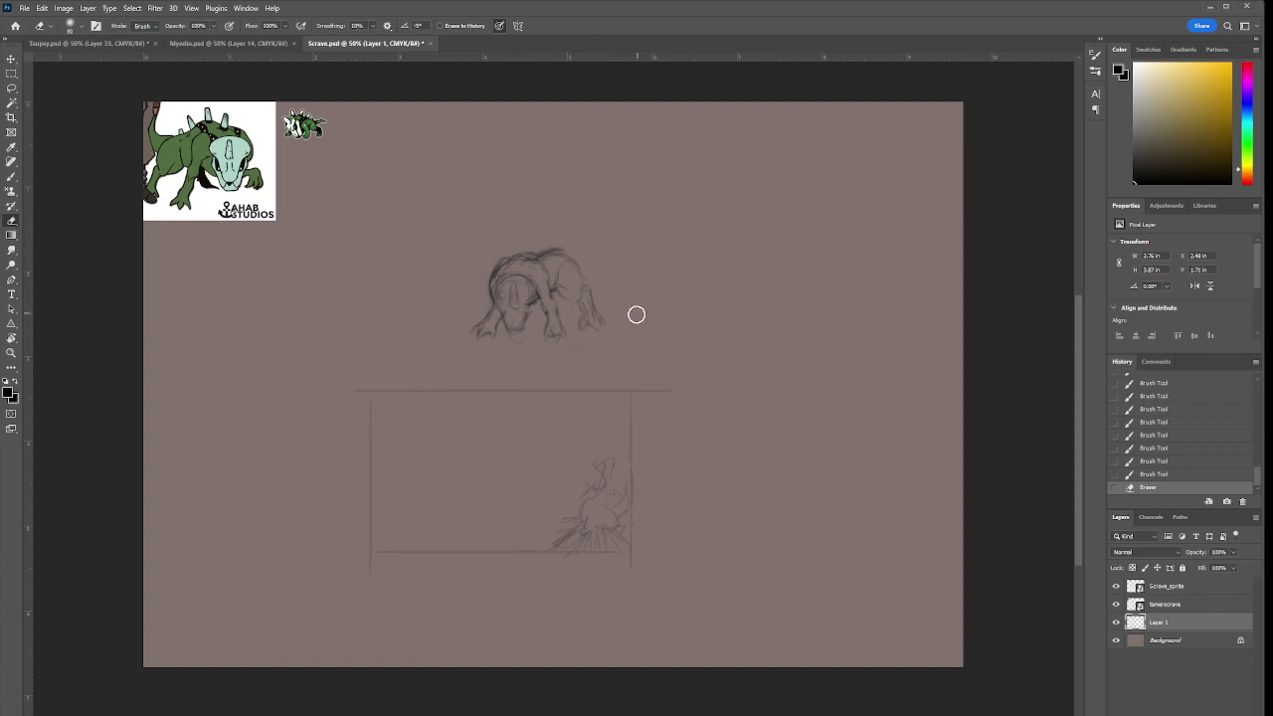
key("b")
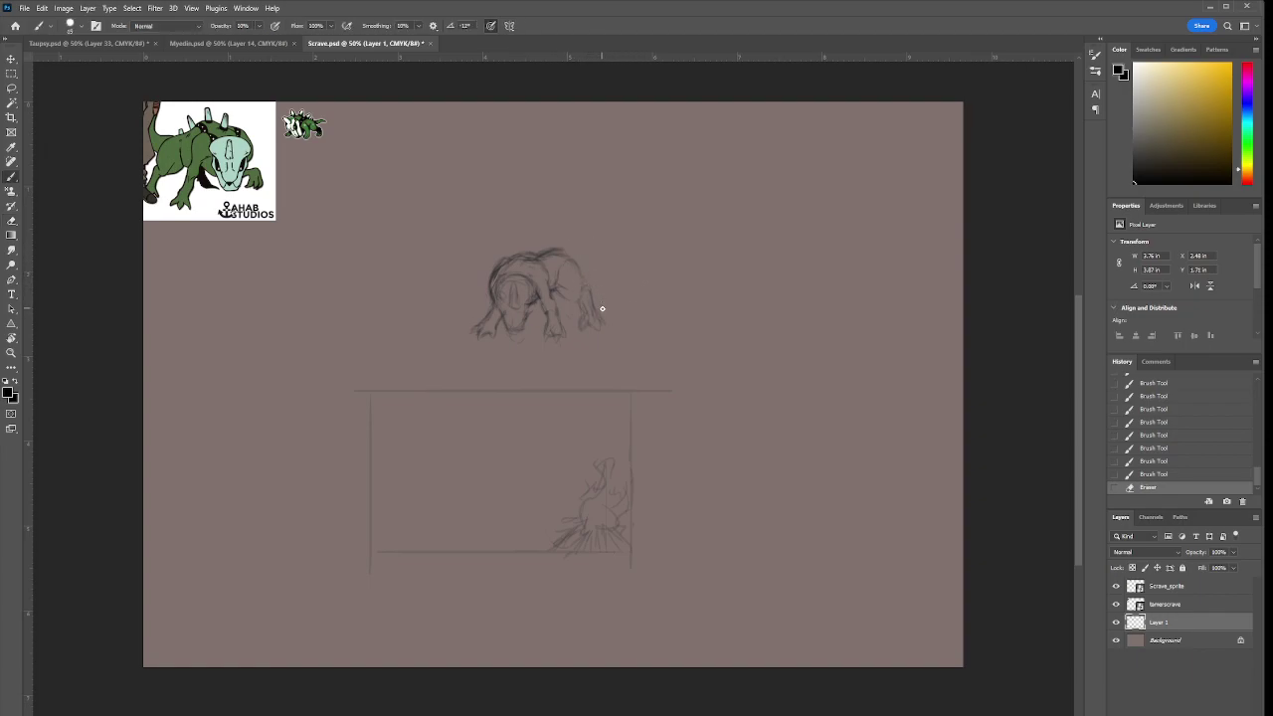
mouse_move(595, 288)
left_mouse_down()
mouse_move(548, 243)
mouse_move(521, 263)
mouse_move(564, 258)
mouse_move(551, 250)
mouse_move(586, 258)
left_mouse_up()
Erase the entire creature sketch above the rectangular frame, keeping the frame and the small drawing inside it.
key("e")
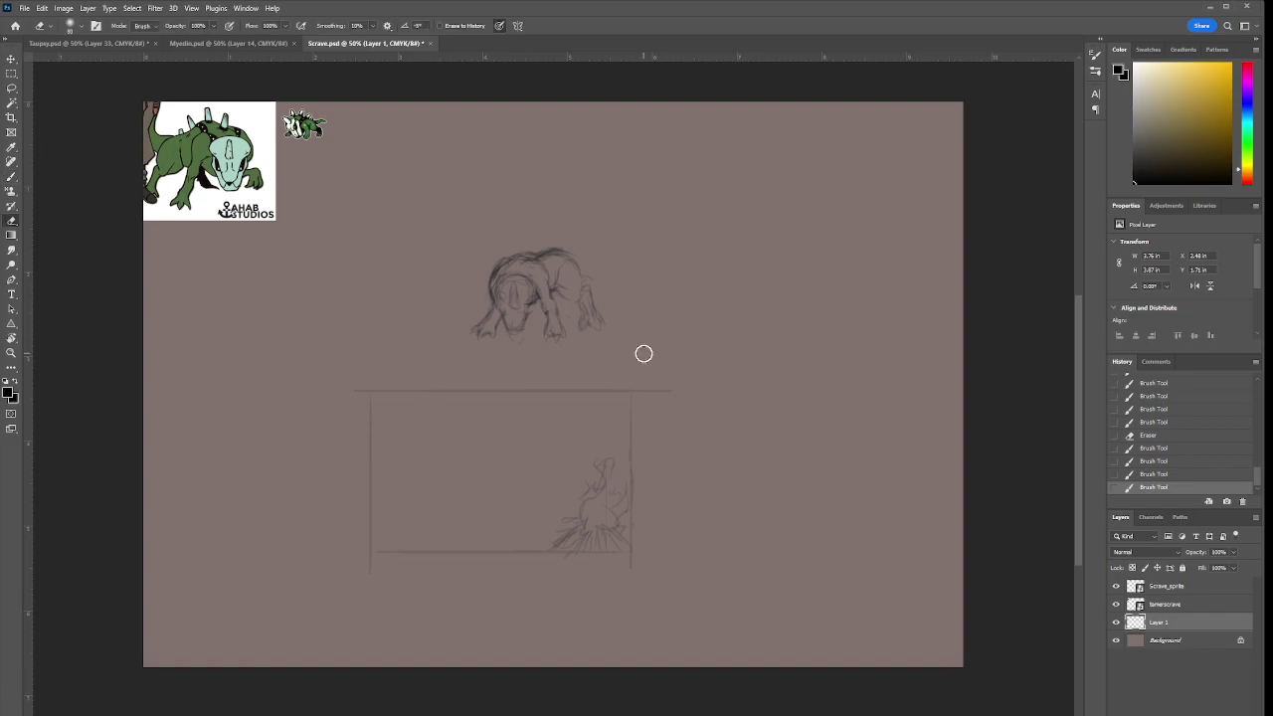
scroll(531, 343, "down", 1)
left_click_drag(499, 362, 488, 318)
mouse_move(552, 343)
left_mouse_down()
mouse_move(543, 303)
mouse_move(560, 336)
mouse_move(577, 310)
mouse_move(561, 310)
mouse_move(542, 275)
mouse_move(508, 255)
mouse_move(546, 246)
mouse_move(512, 341)
left_mouse_up()
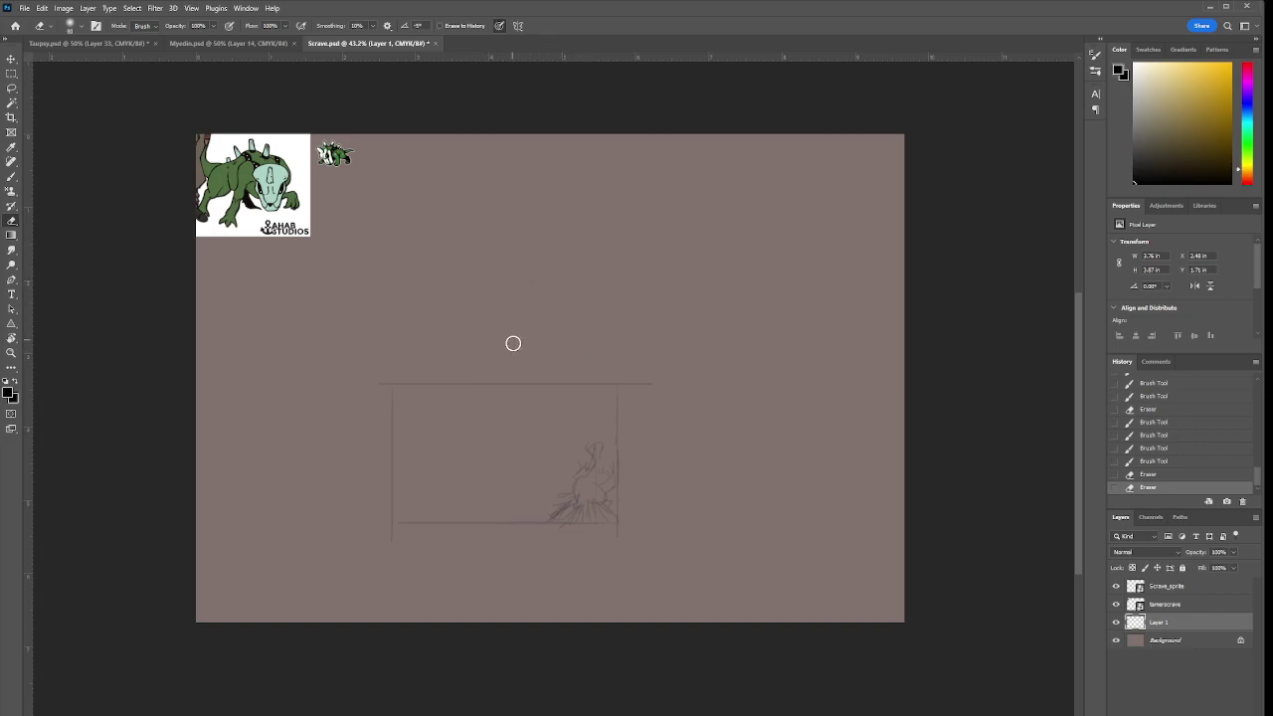
Begin a new creature sketch with the brush by drawing short curved strokes in the empty area above the frame.
key("b")
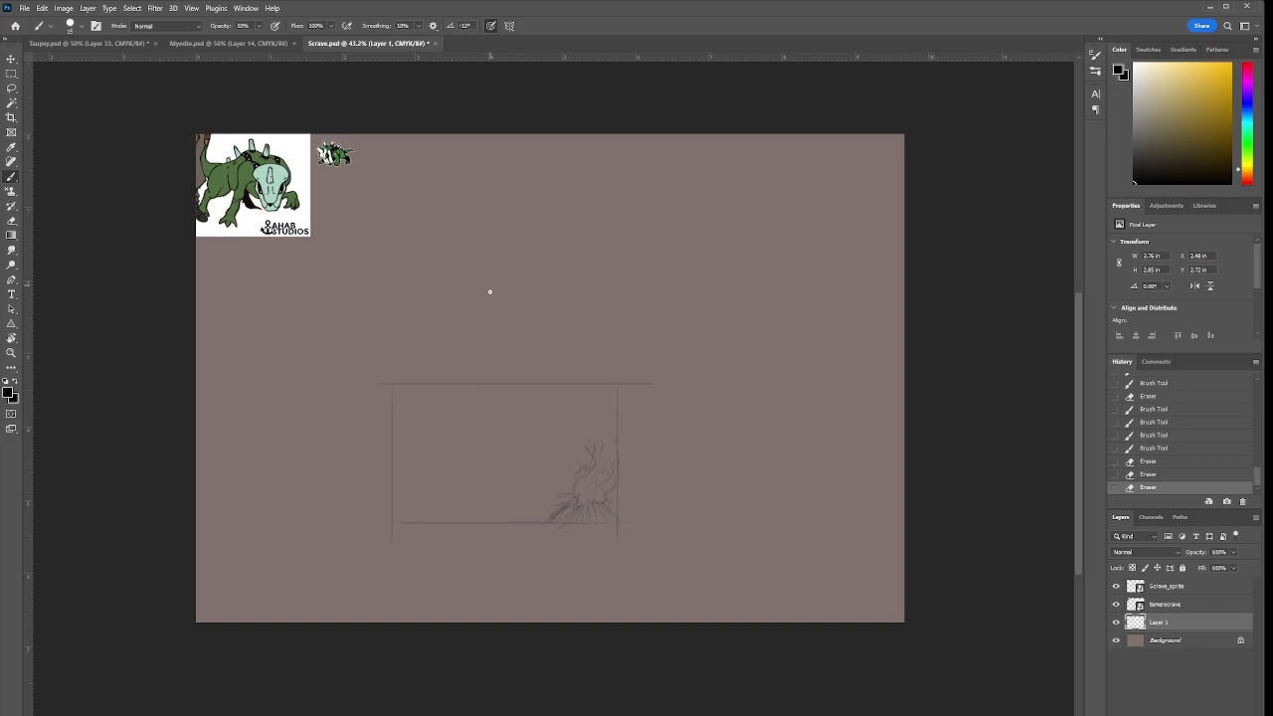
mouse_move(503, 265)
left_mouse_down()
mouse_move(483, 284)
mouse_move(500, 249)
mouse_move(479, 292)
left_mouse_up()
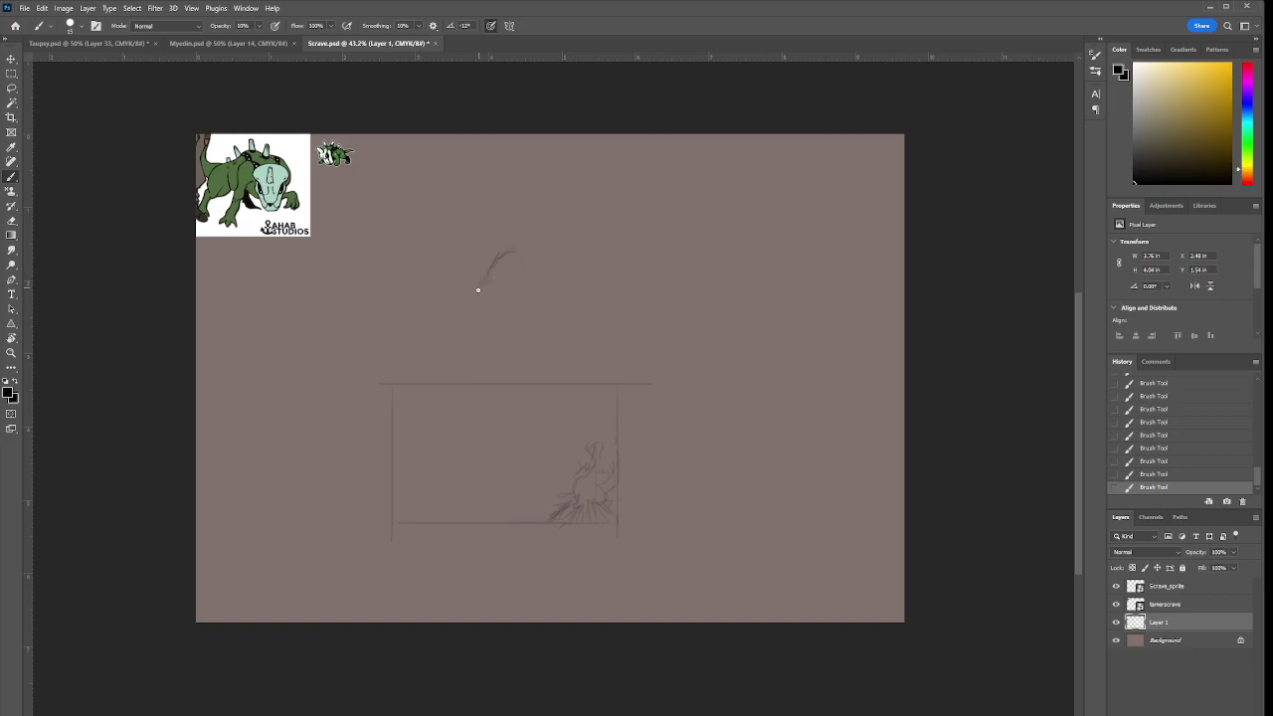